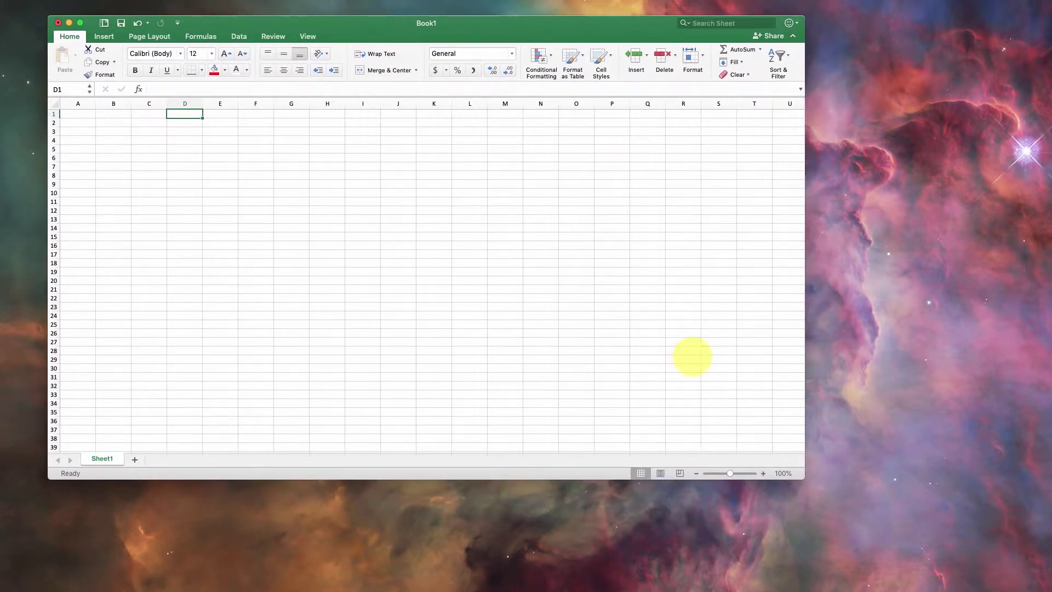
Enlarge the blank Book1 window by dragging its bottom-right corner outward
left_click_drag(803, 477, 997, 560)
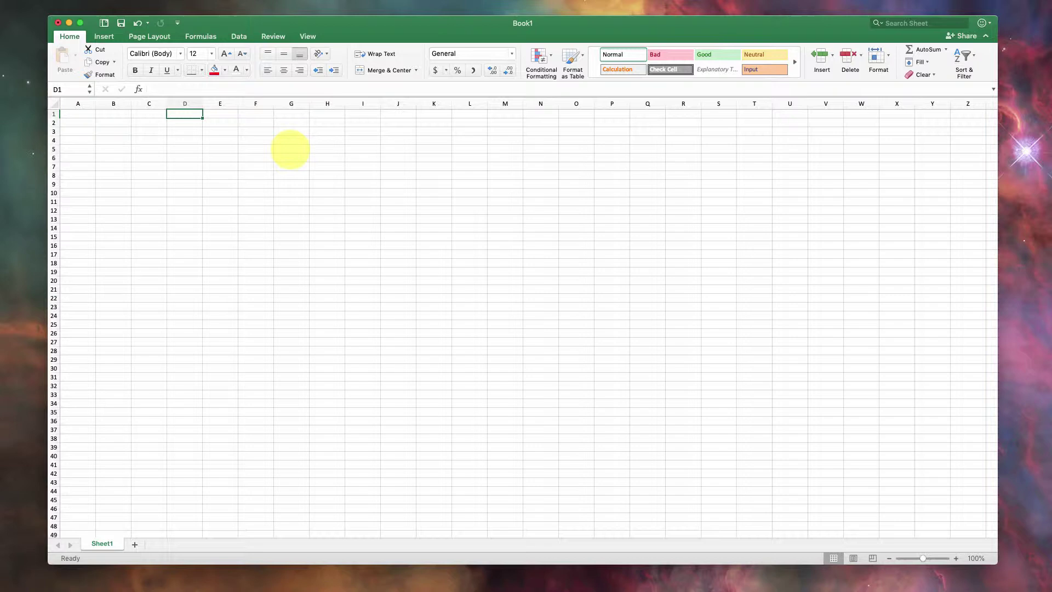
Enter the headings 'Current (Amps)' in D1 and 'Force (Newtons)' in E1
type("X")
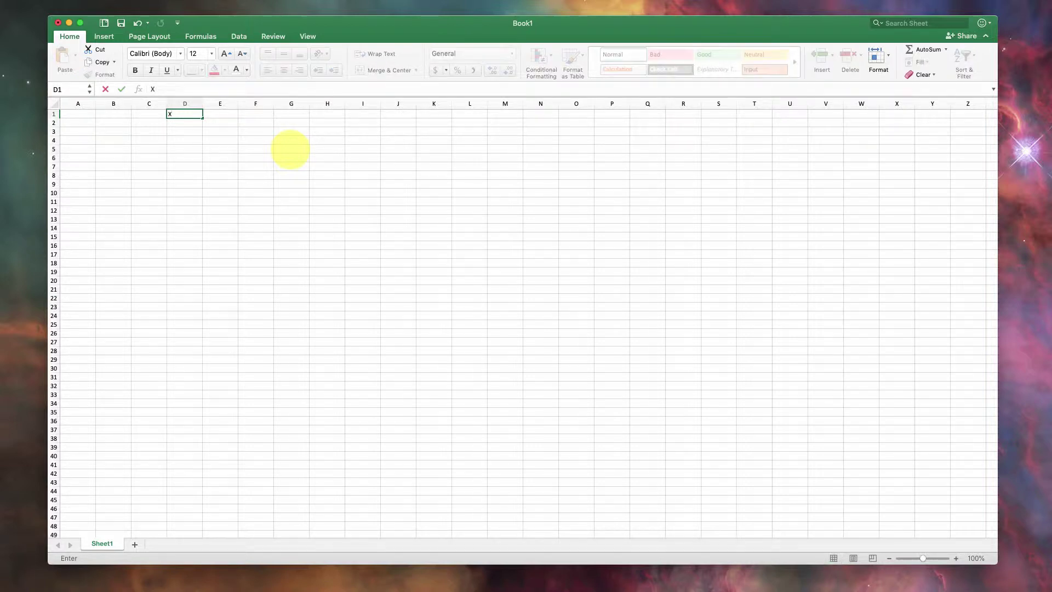
key("BackSpace")
type("Current (Amps)")
key("Tab")
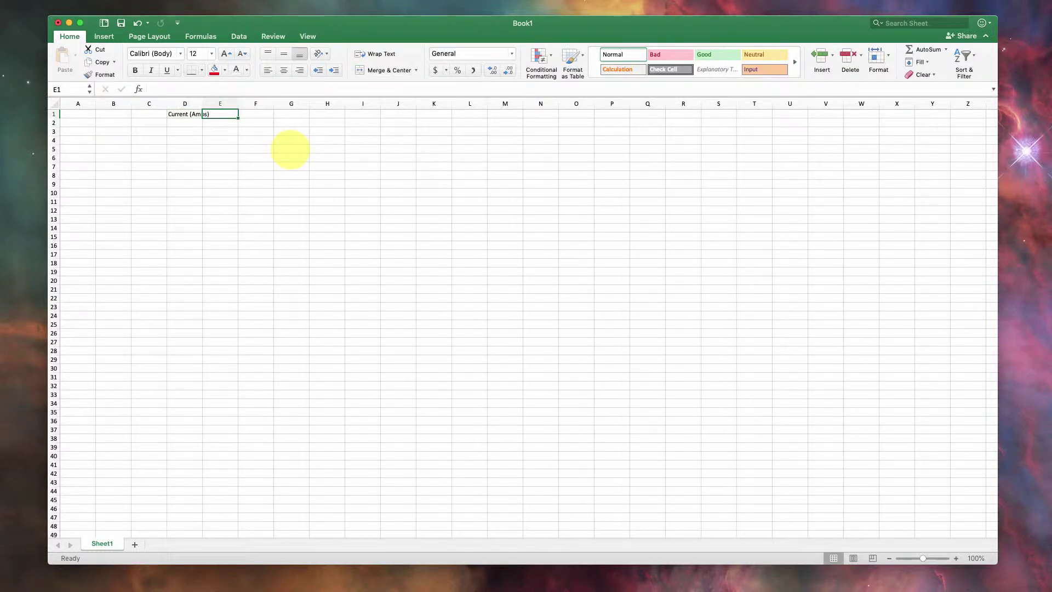
type("Force")
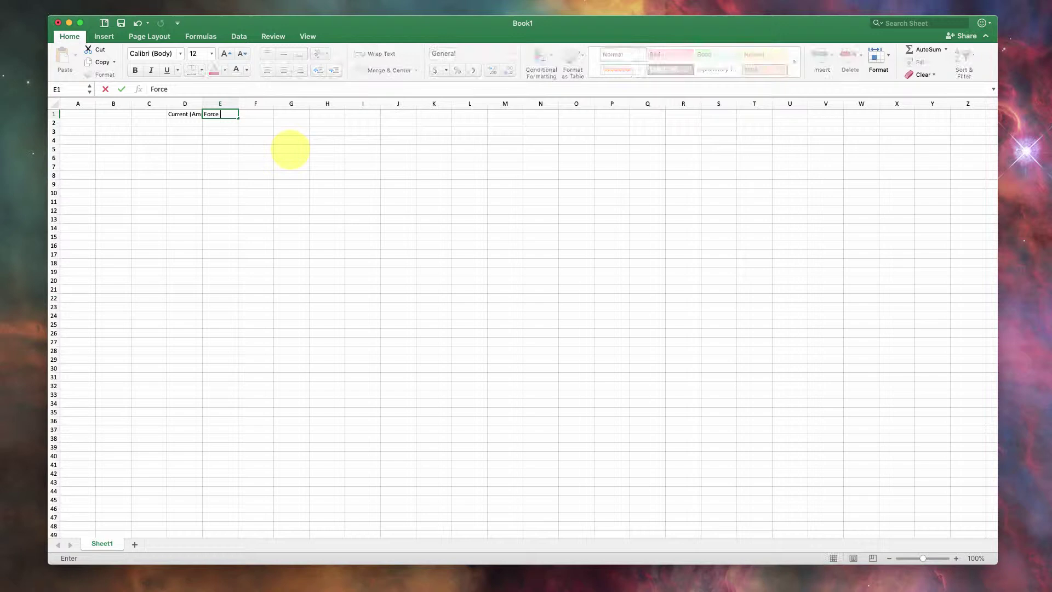
type(" (Newtons)")
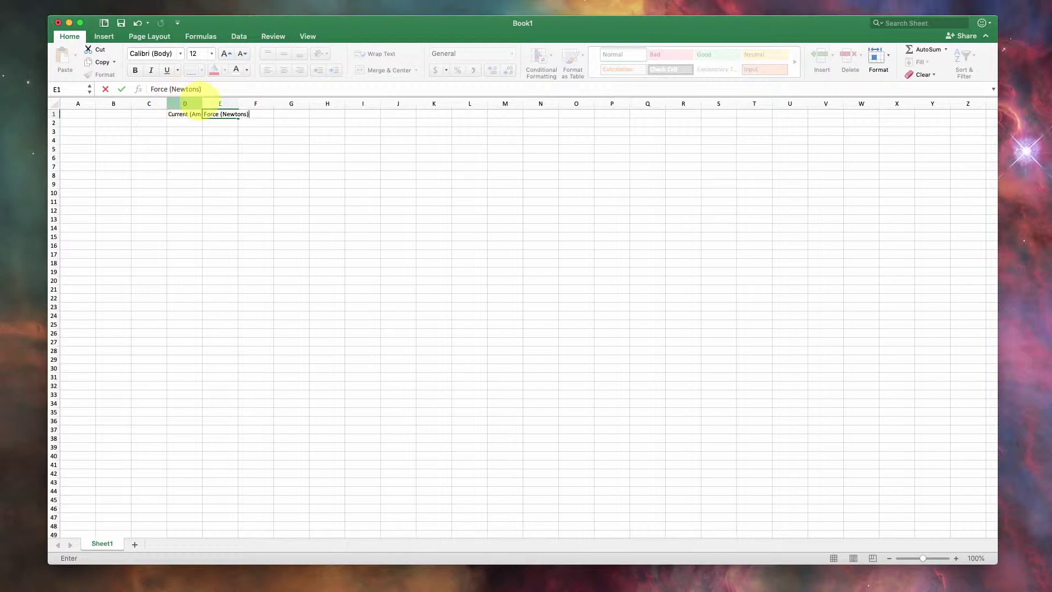
left_click(212, 103)
Widen columns D and E so both headings fit
left_click_drag(203, 103, 281, 104)
left_click(201, 130)
left_click(192, 123)
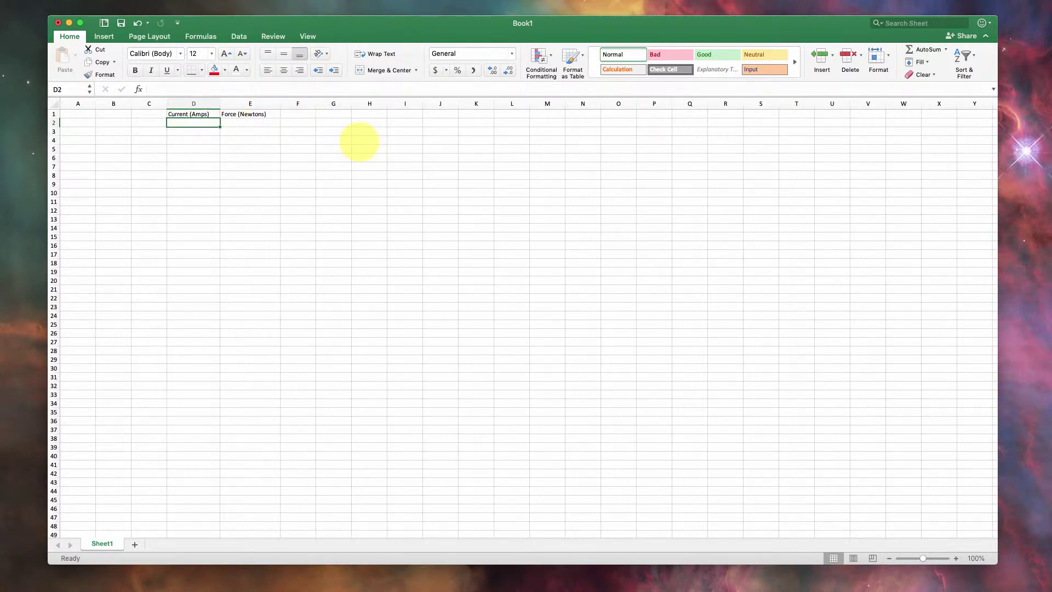
Enter the currents 0 through 10 down D2:D12
type("0")
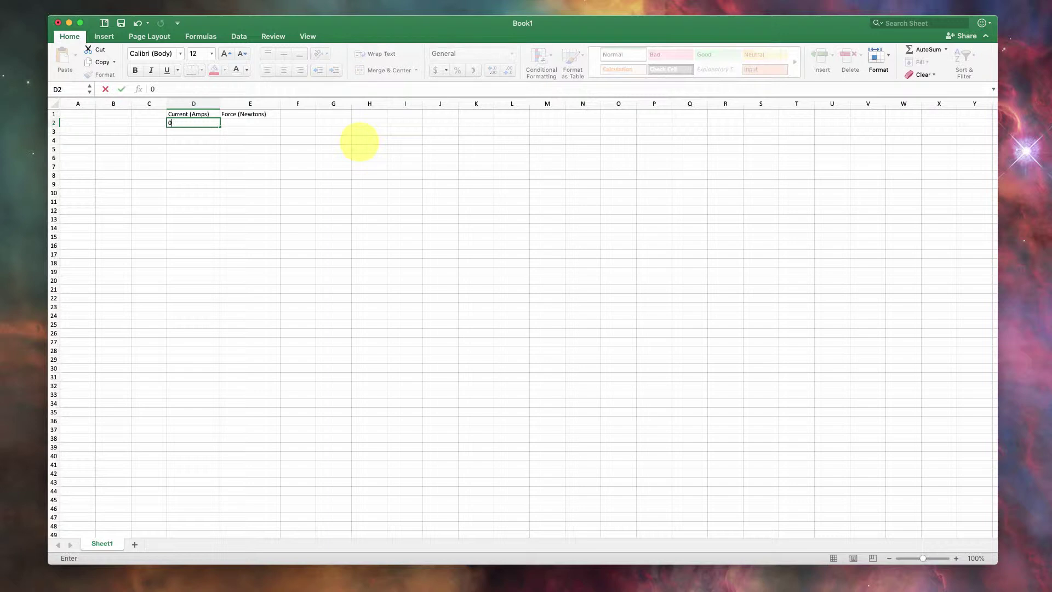
key("Return")
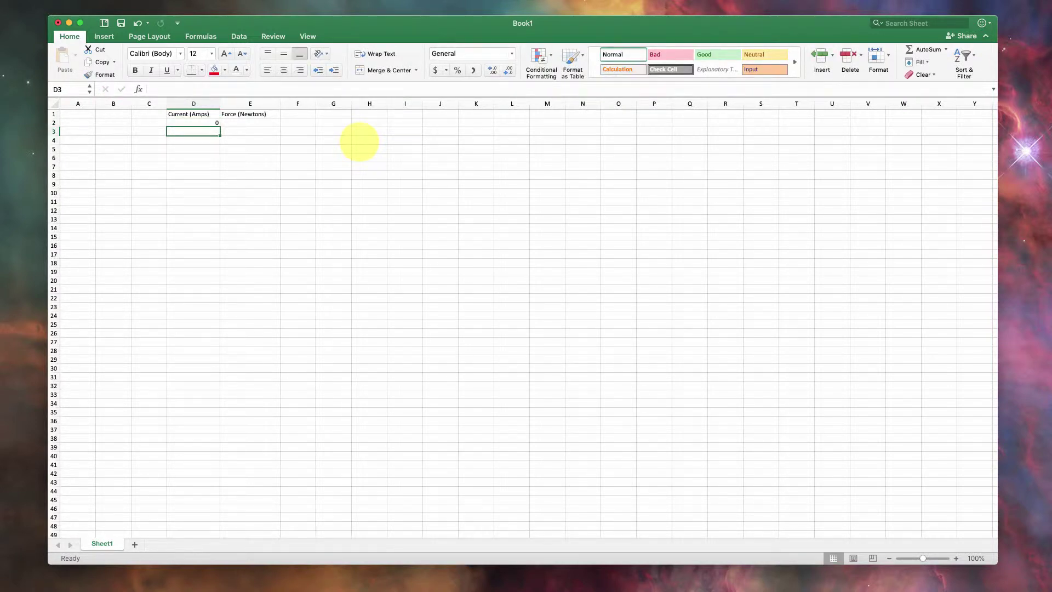
type("1")
key("Return")
type("2")
key("Return")
type("3")
key("Return")
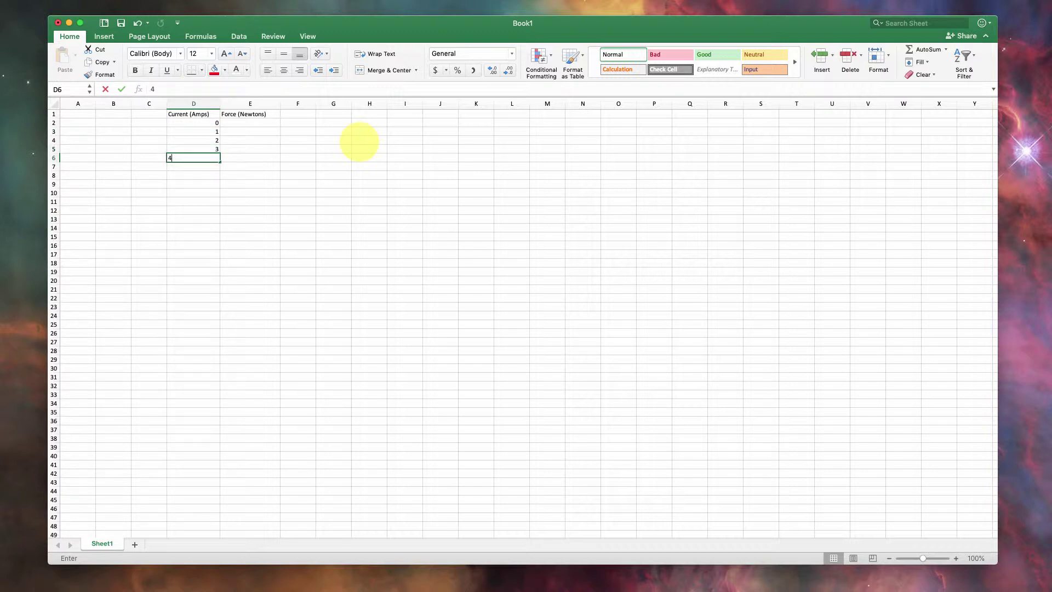
type("4 5 6 7 8 9 1")
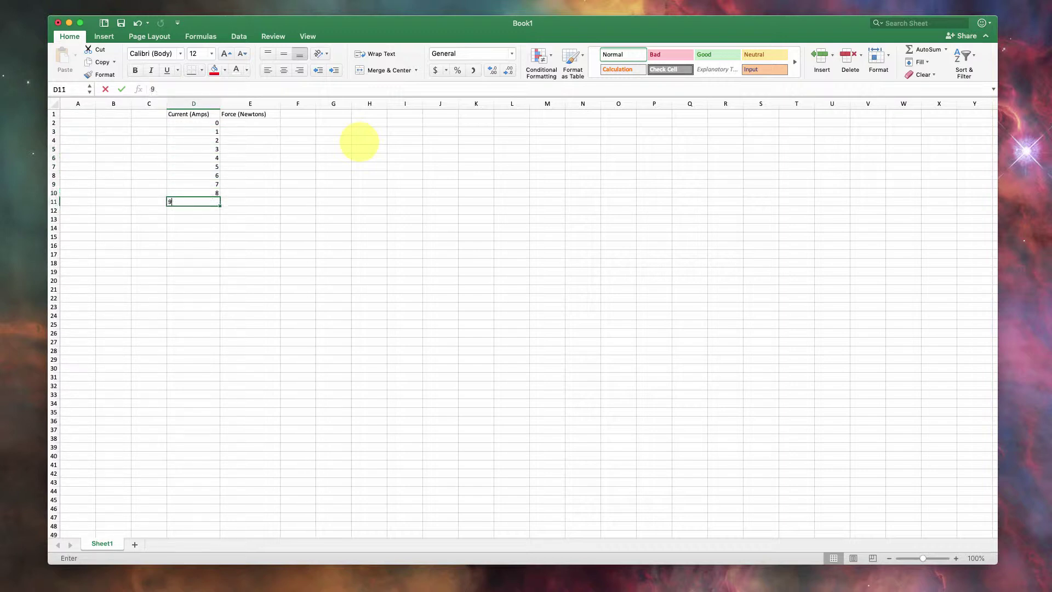
type("0")
key("Return")
key("Up")
key("Up")
key("Up")
key("Up")
key("Up")
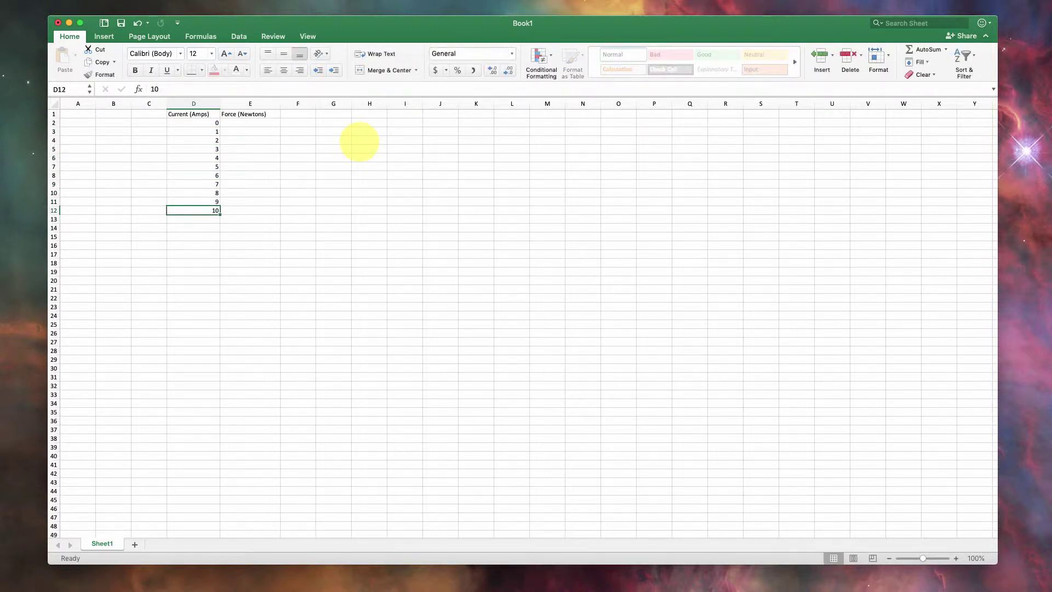
key("Up")
key("Up")
key("Up")
key("Up")
key("Up")
key("Up")
key("Right")
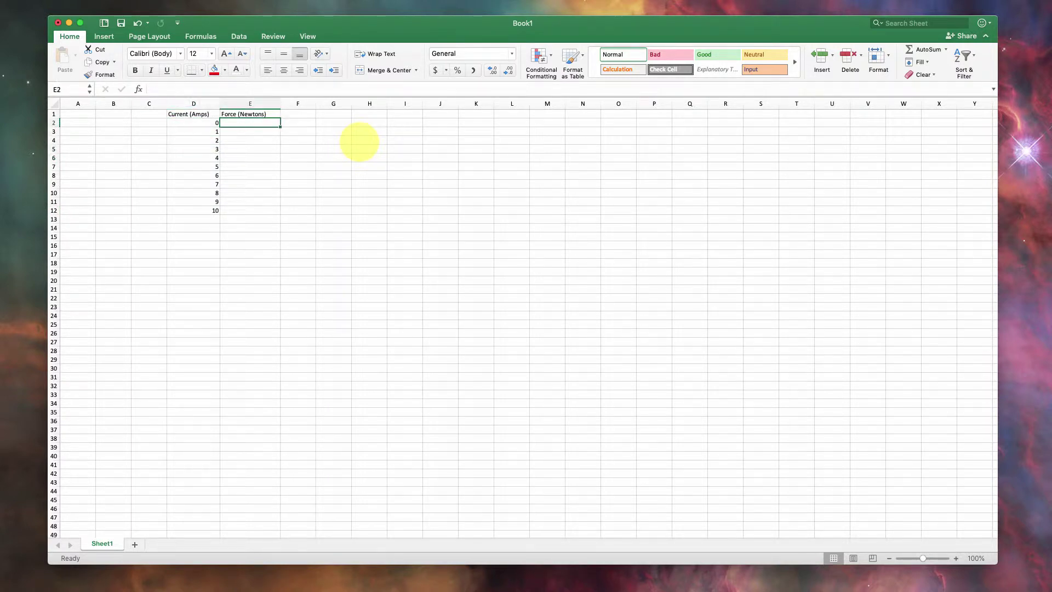
Enter the forces 0, 0.45, 3, 3.8, 7 and 4.4 in E2:E7
type("0")
key("Return")
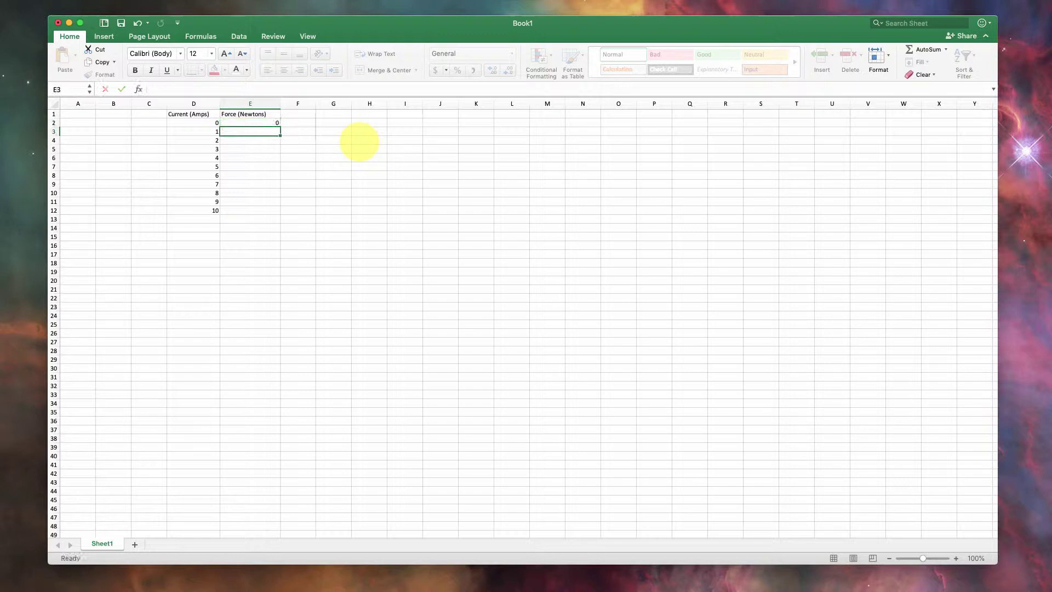
type("0.45")
key("Return")
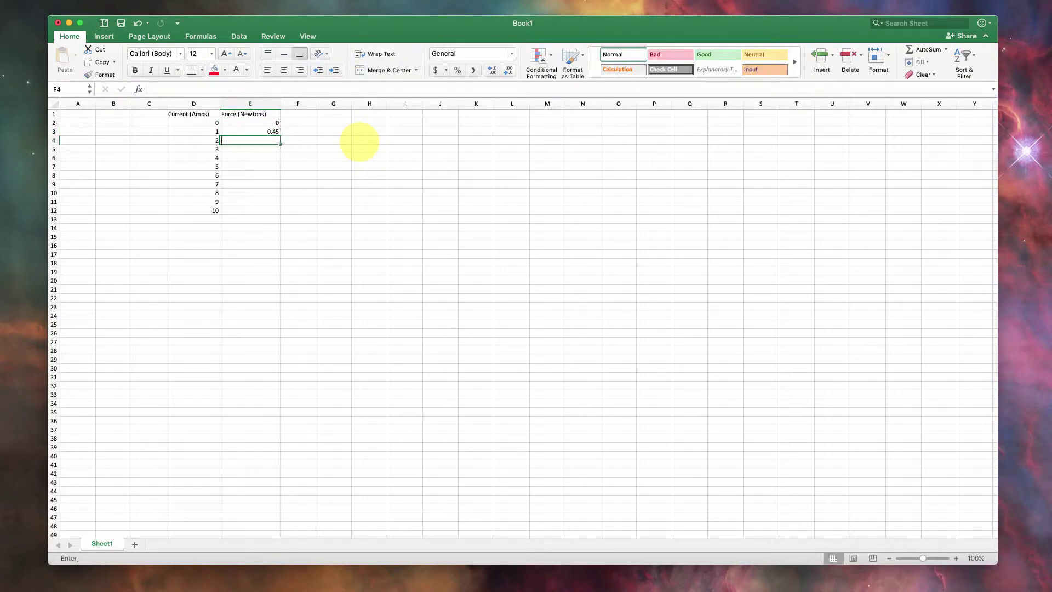
type("3")
key("Return")
type("3.8")
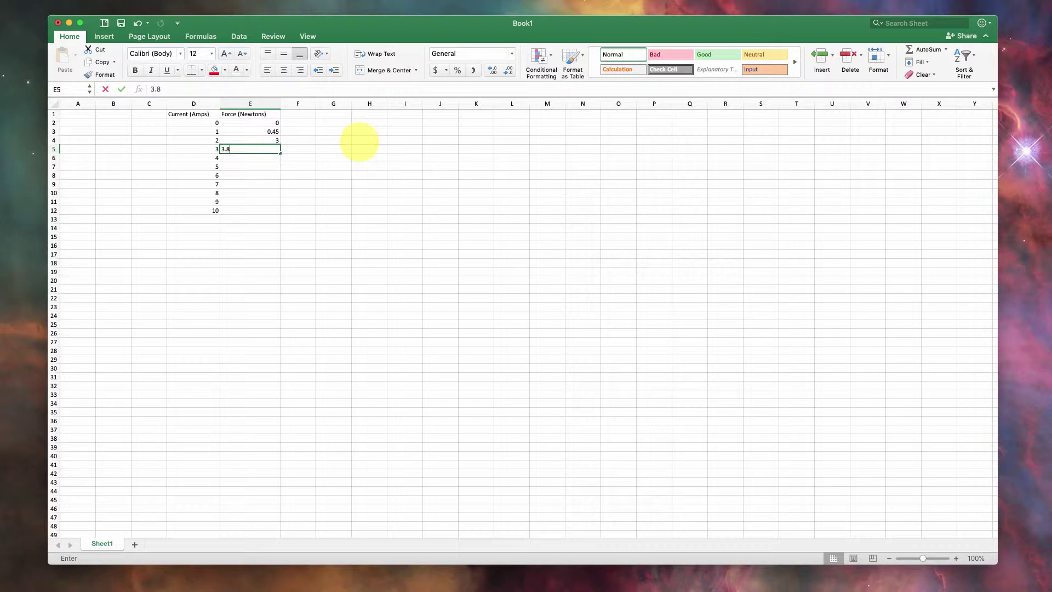
key("Return")
type("7")
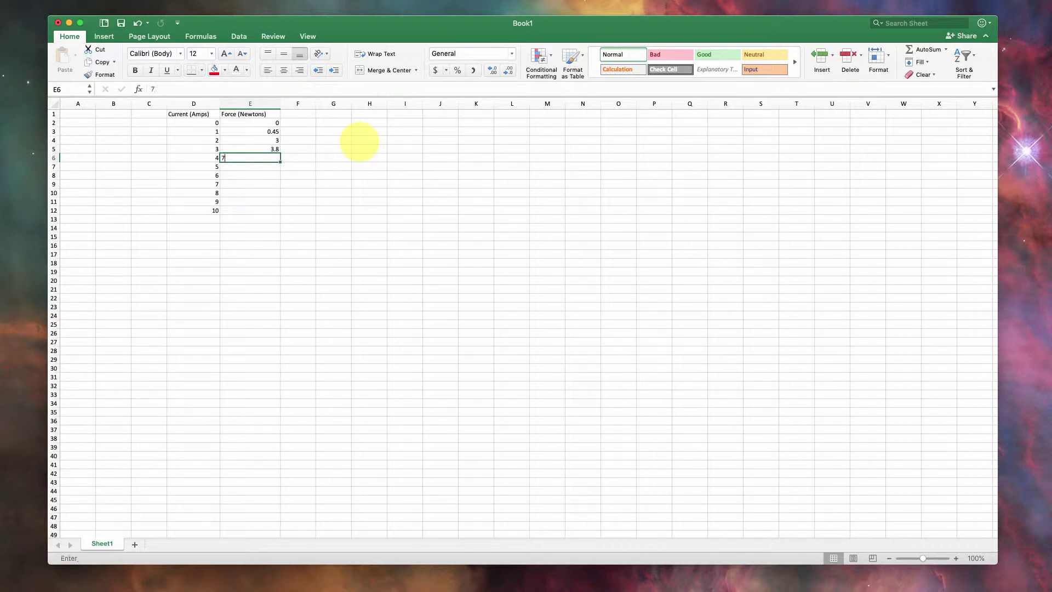
key("Return")
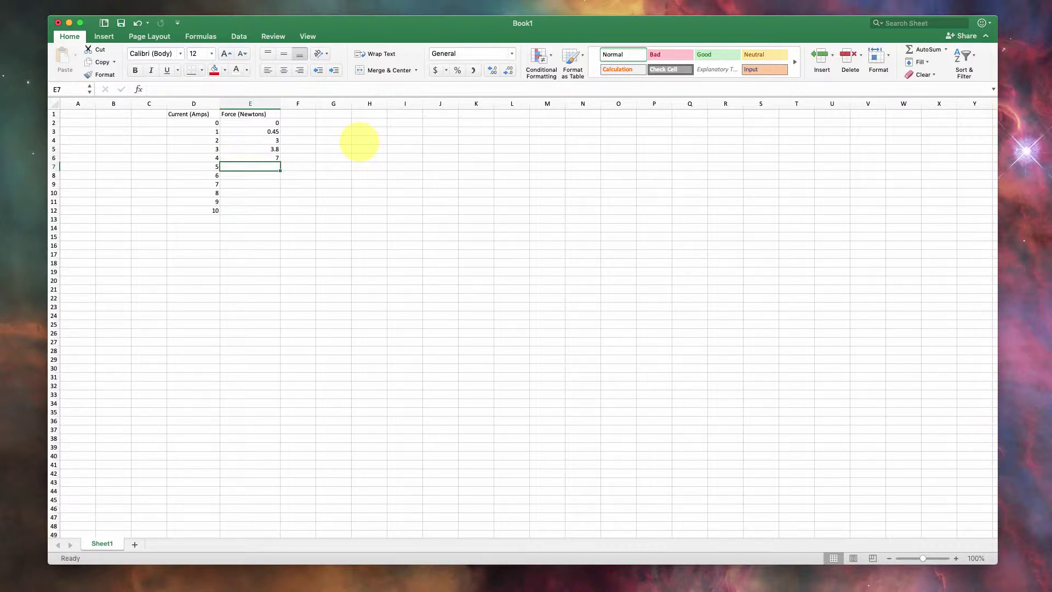
type("4.4")
key("Return")
Enter the remaining forces 8.3, 8.4, 8.5, 9 and 9 in E8:E12
type("8.3")
key("Return")
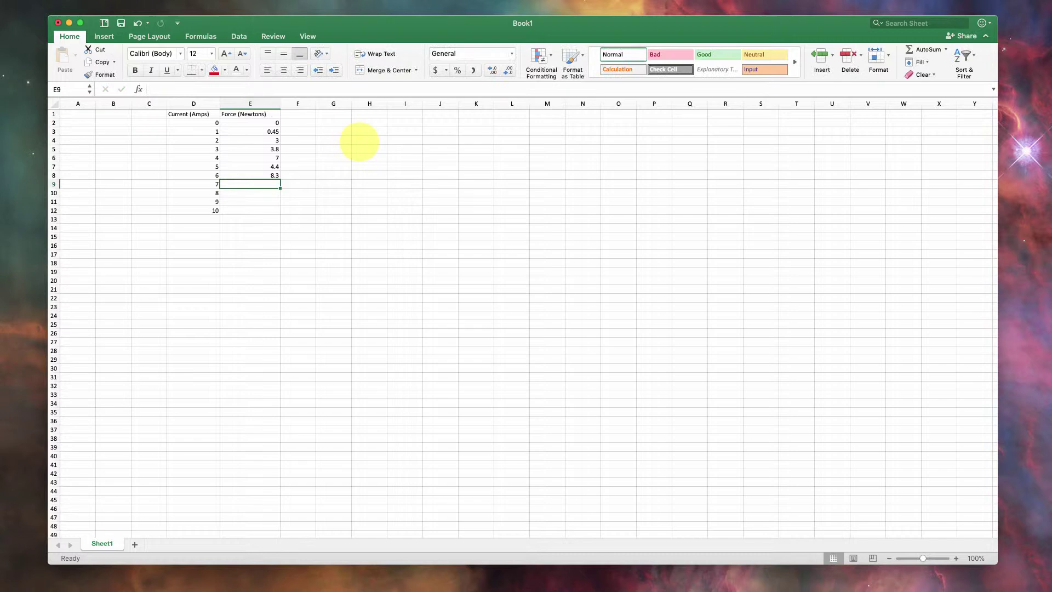
type("8.4")
key("Return")
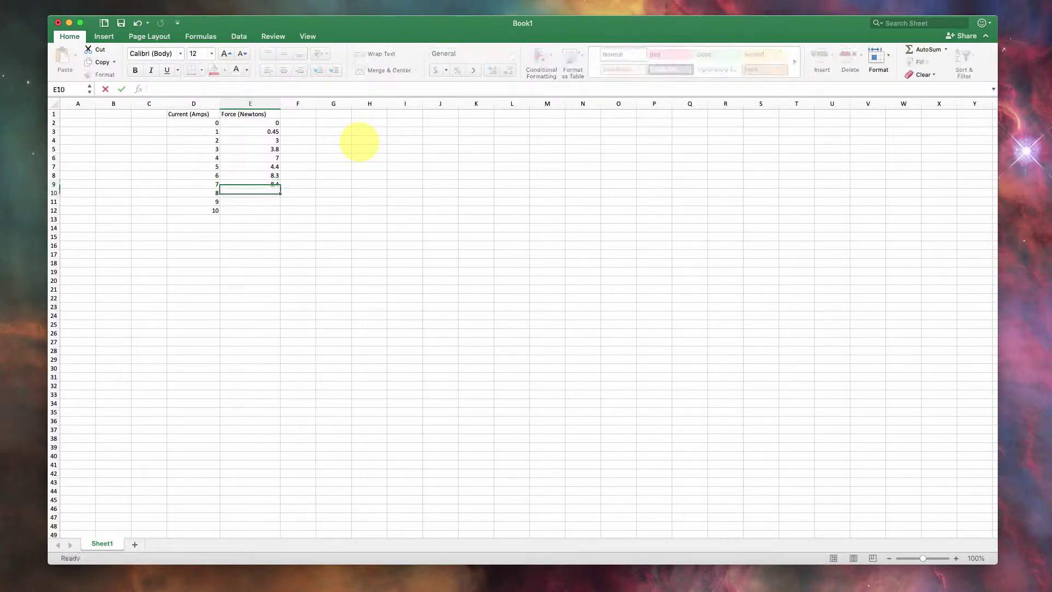
type("8.4")
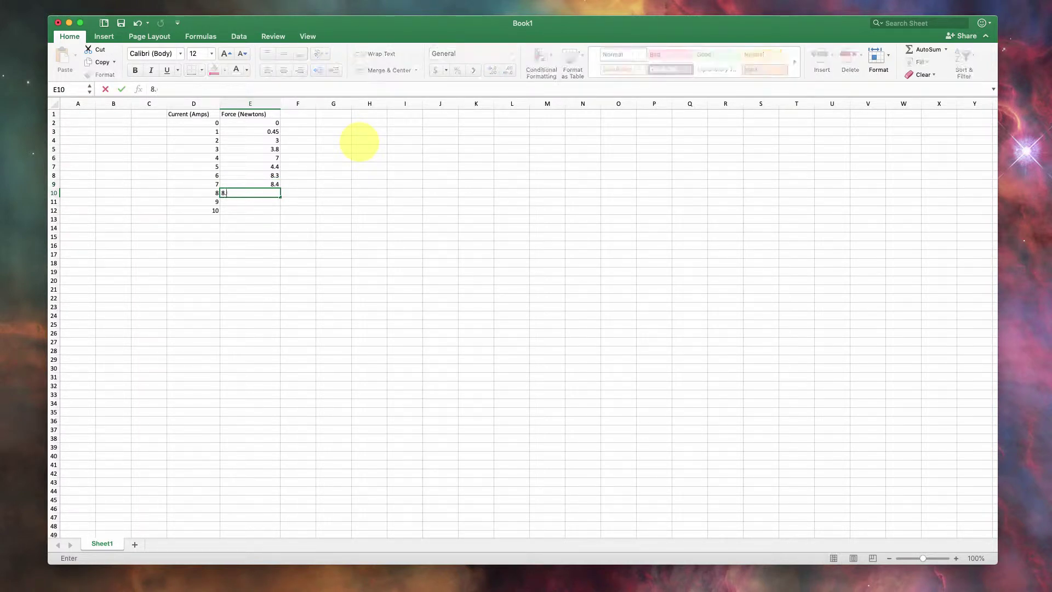
key("BackSpace")
type("5")
key("Return")
type("9")
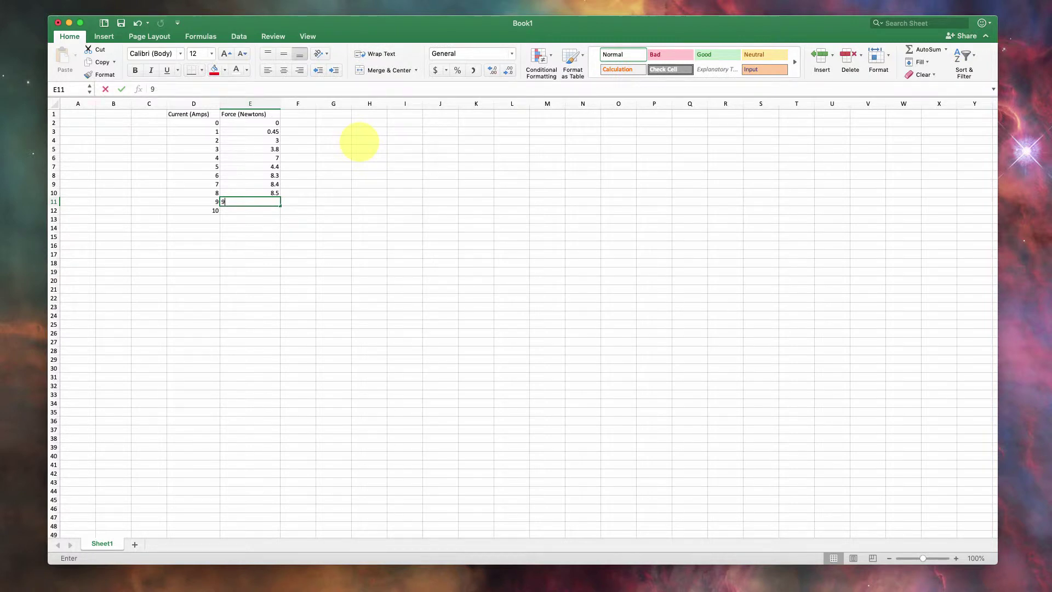
key("Return")
type("9")
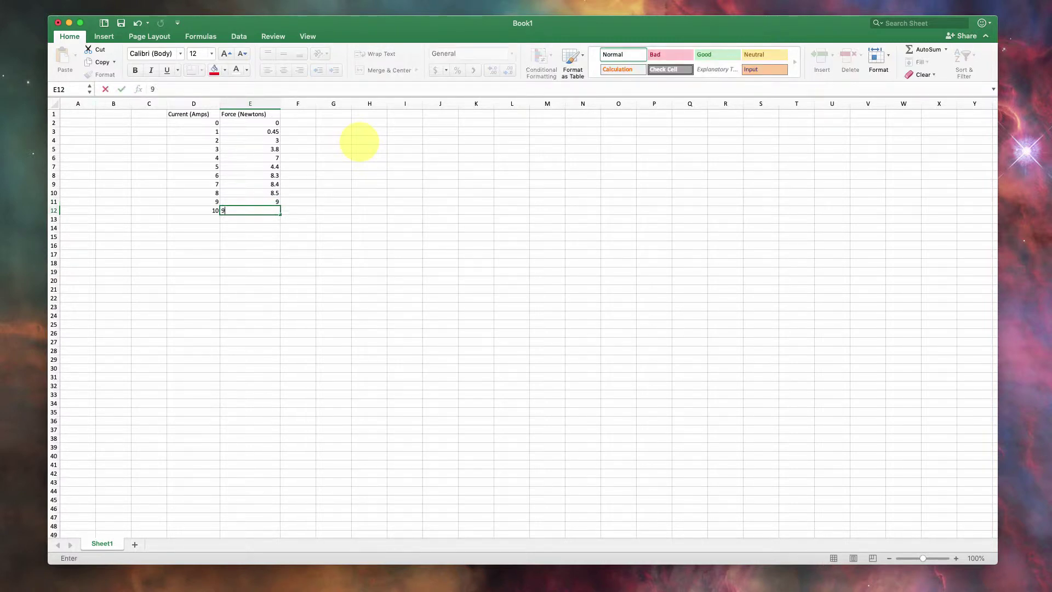
key("ctrl+Return")
key("Up")
key("Up")
key("Up")
key("Up")
key("Up")
key("Up")
key("Up")
key("Up")
key("Up")
key("Up")
key("Up")
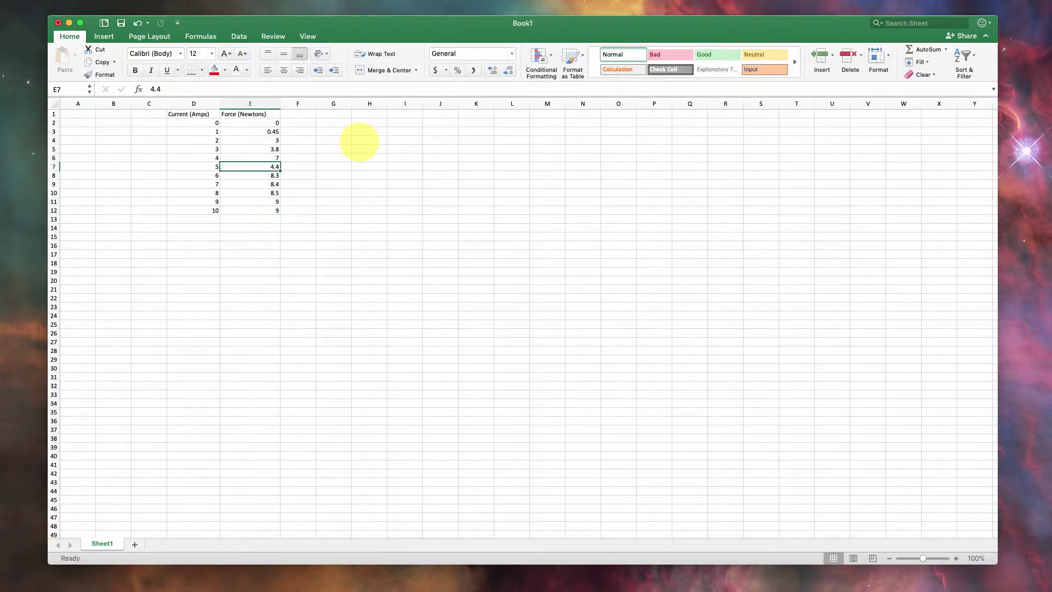
key("Left")
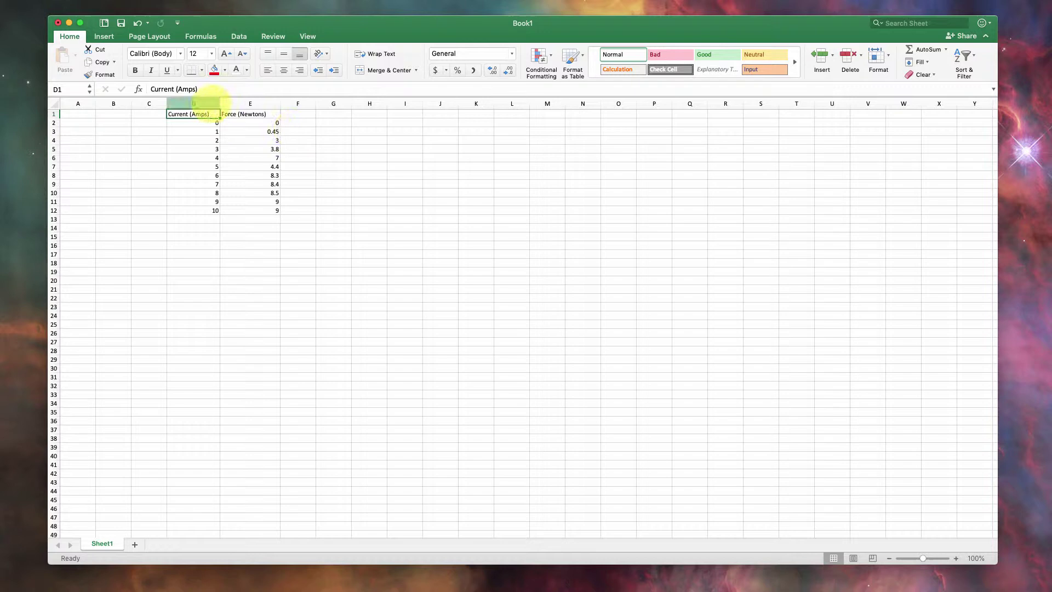
Select the entire columns D and E holding the Current and Force data
left_click(194, 104)
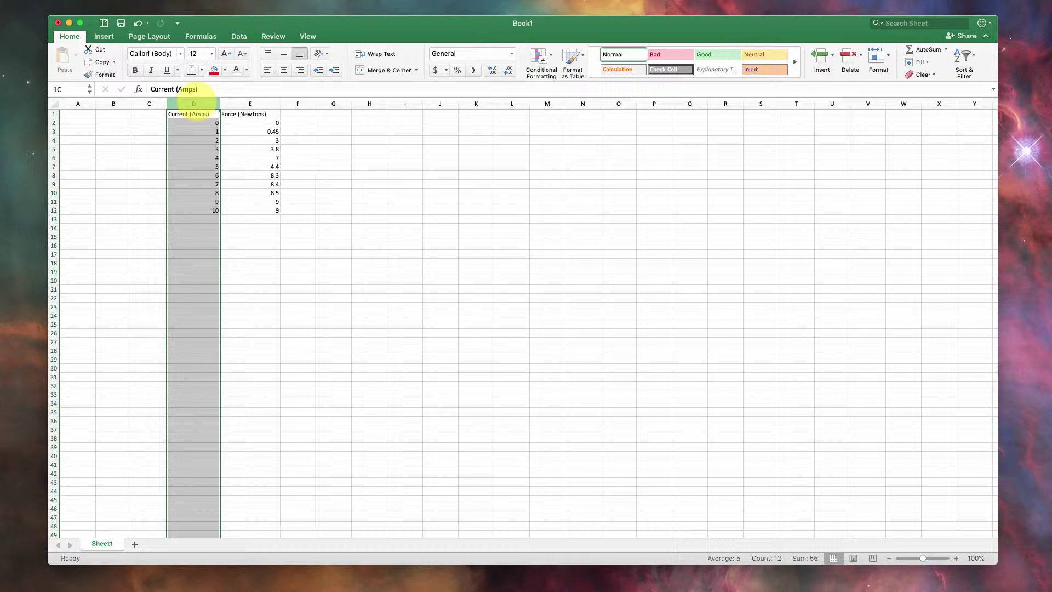
left_click_drag(192, 100, 260, 99)
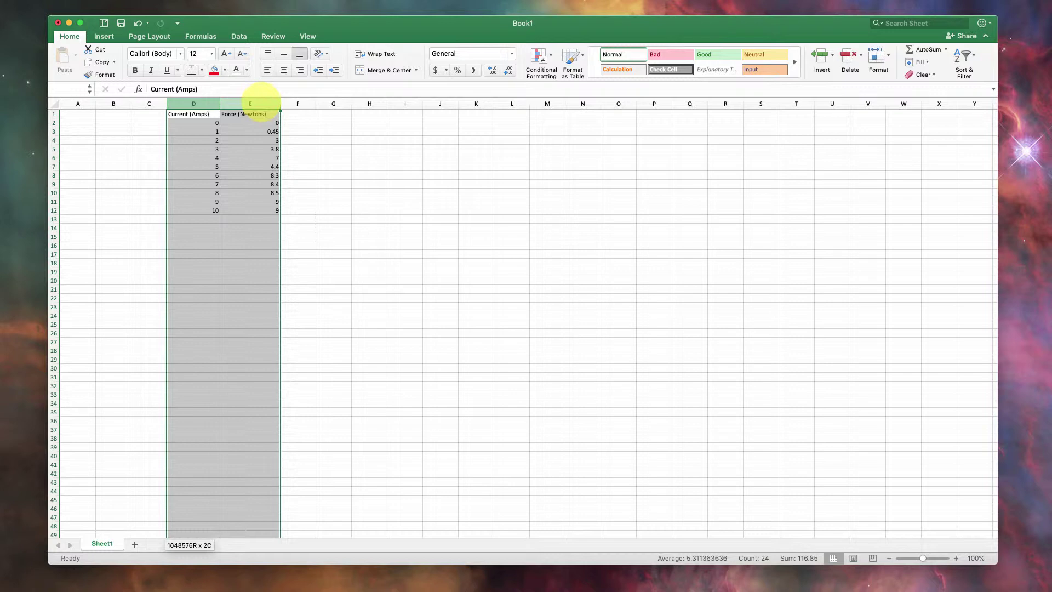
left_click_drag(260, 100, 271, 107)
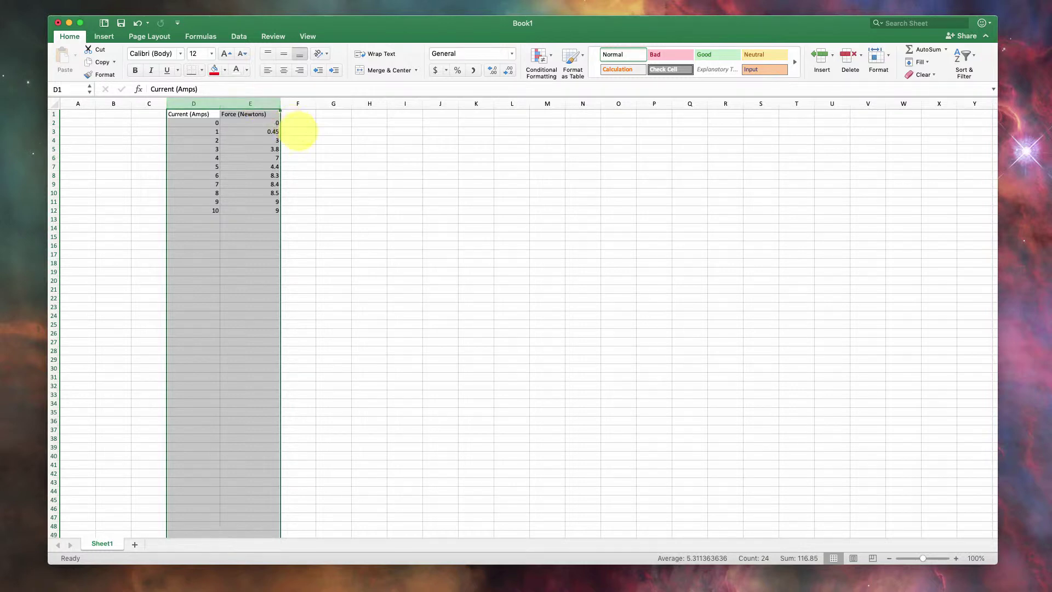
left_click(294, 132)
left_click_drag(199, 114, 252, 212)
left_click(340, 211)
left_click_drag(192, 104, 242, 102)
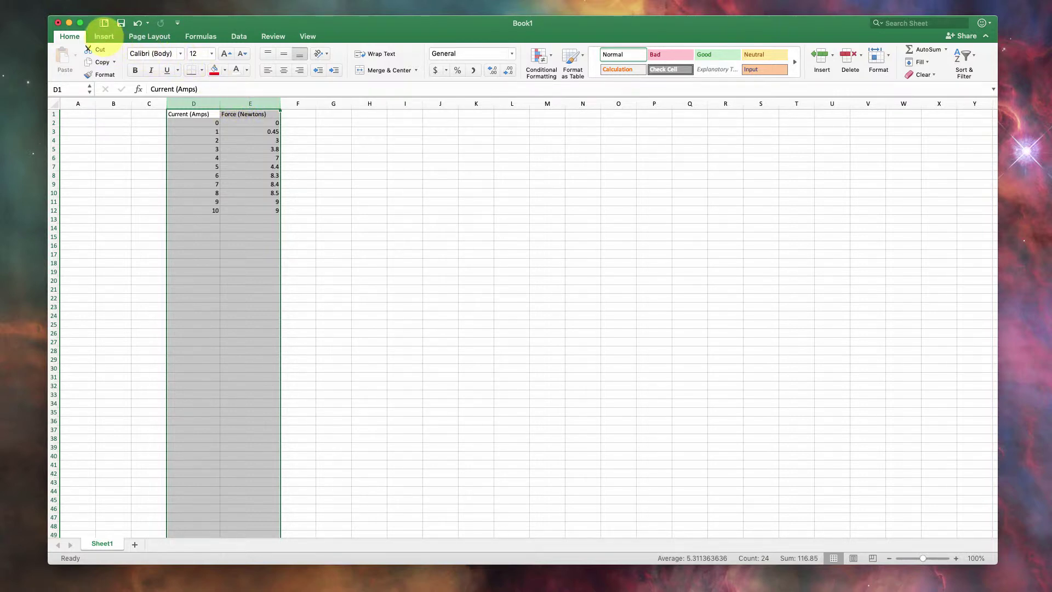
Insert a plain X Y (Scatter) chart of the data and drag it larger, up and left
left_click(104, 36)
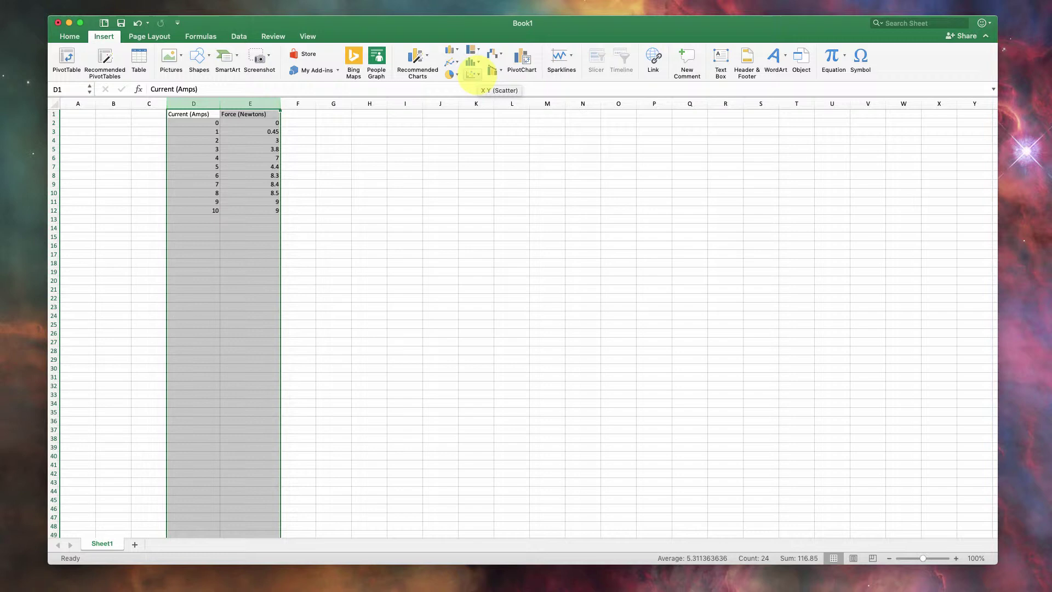
left_click(473, 74)
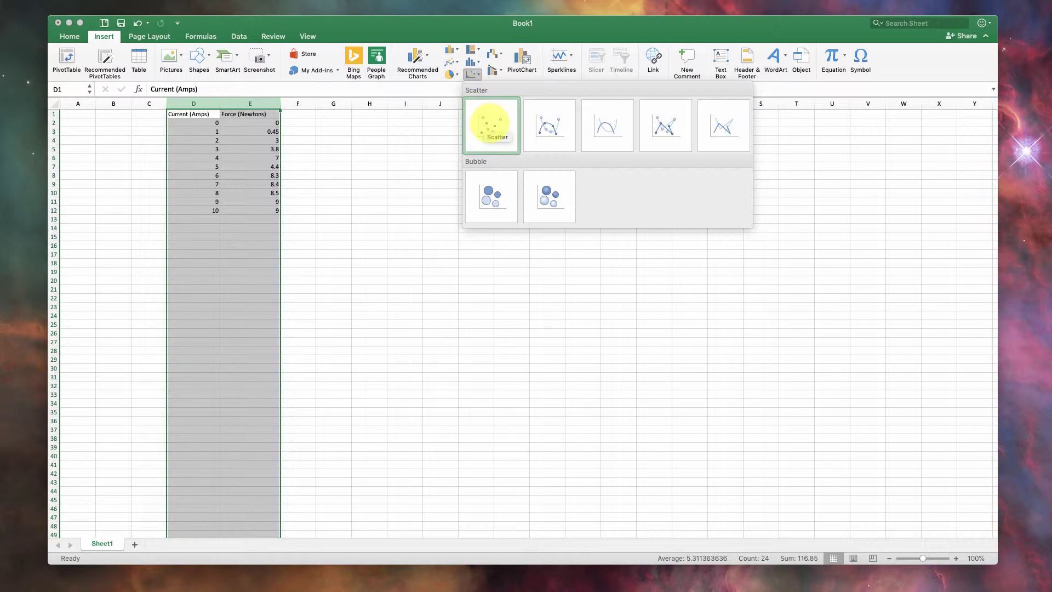
left_click(490, 122)
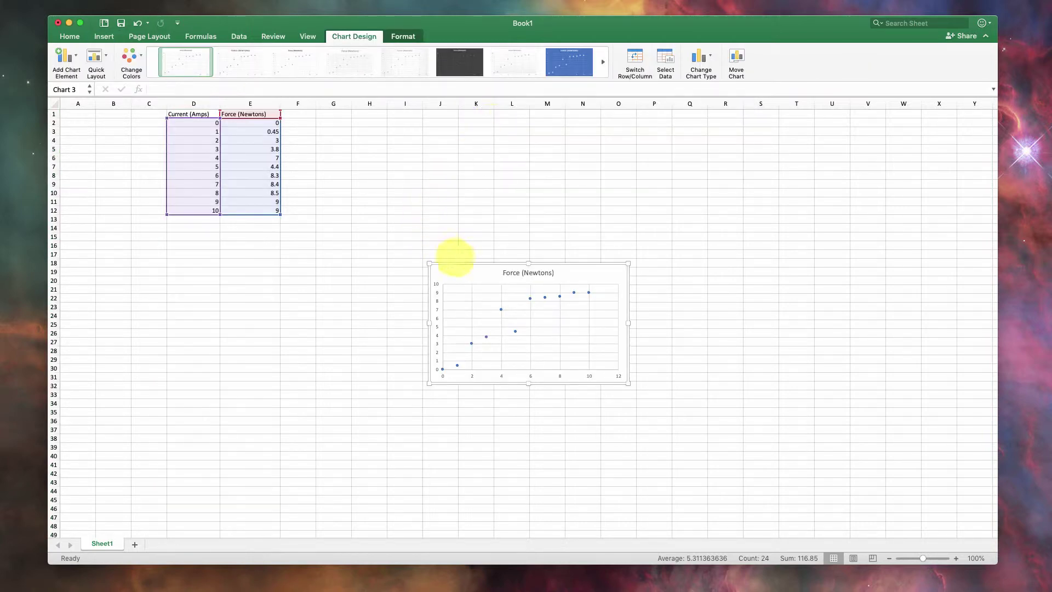
left_click_drag(429, 264, 304, 177)
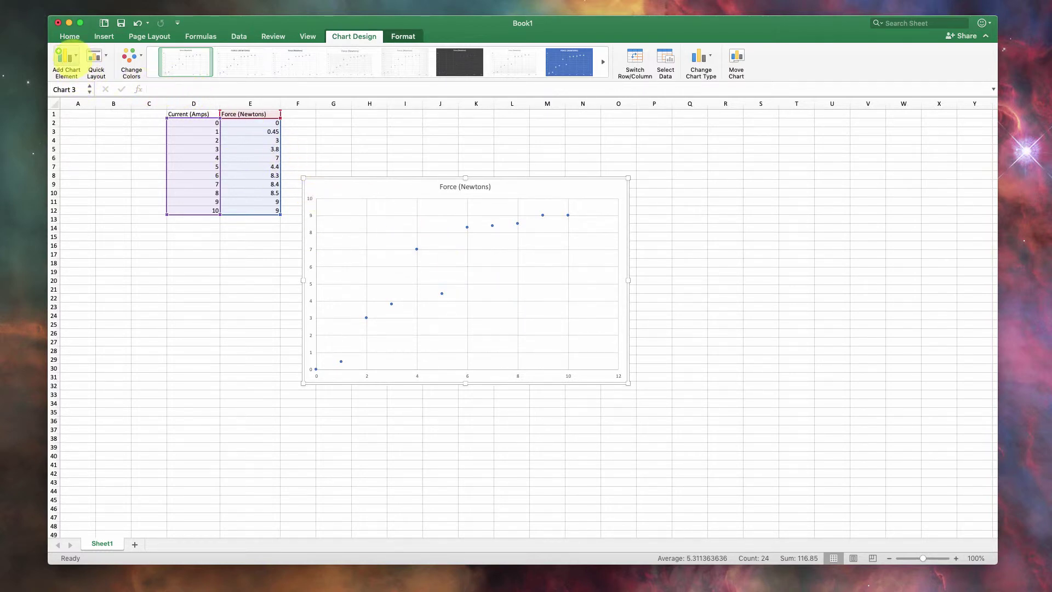
Add a primary horizontal axis title reading 'Current (Amps)'
left_click(67, 55)
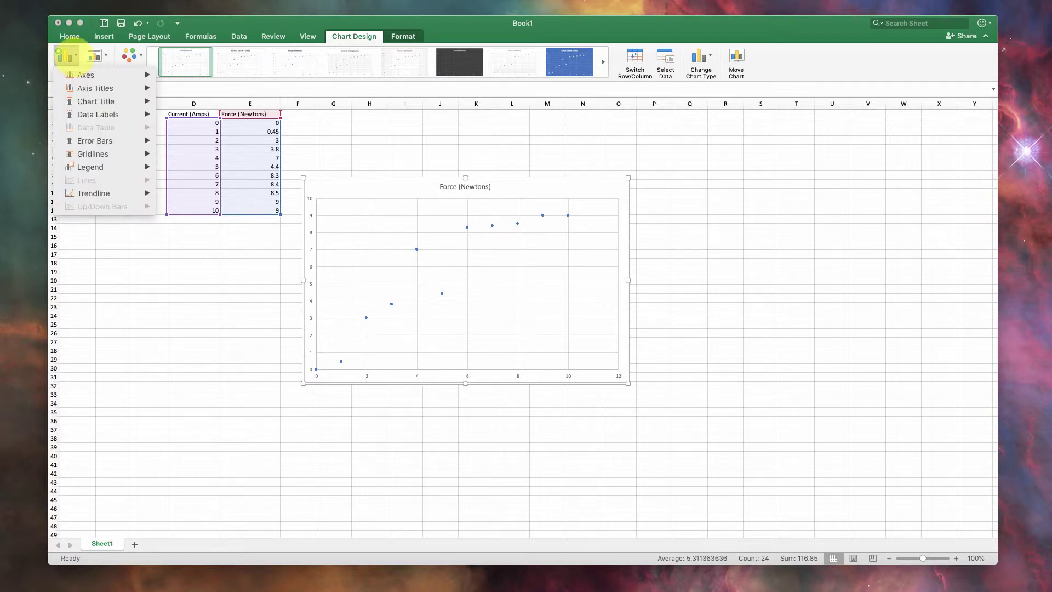
mouse_move(97, 86)
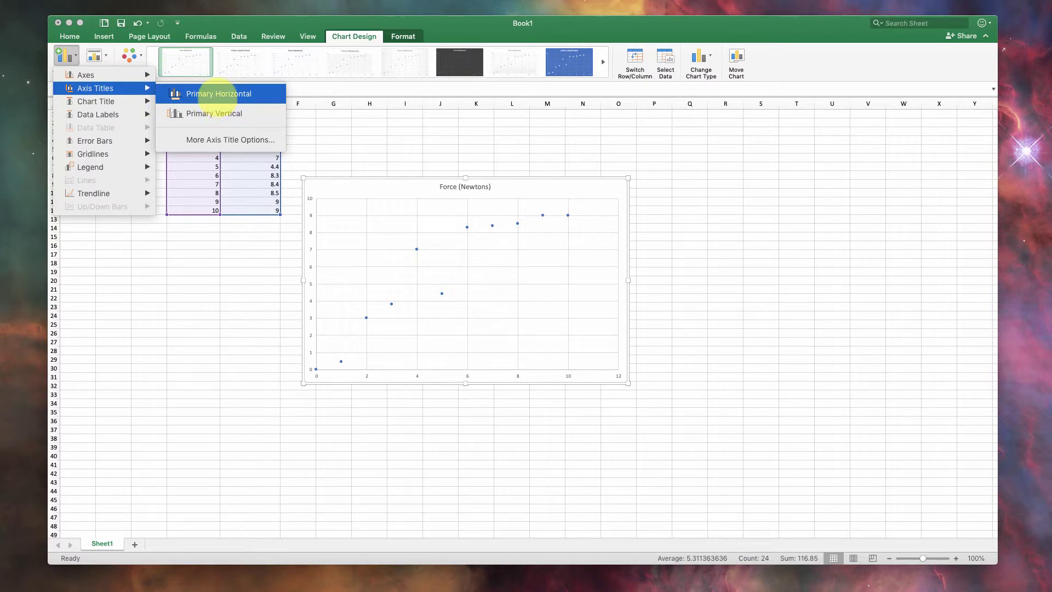
left_click(219, 94)
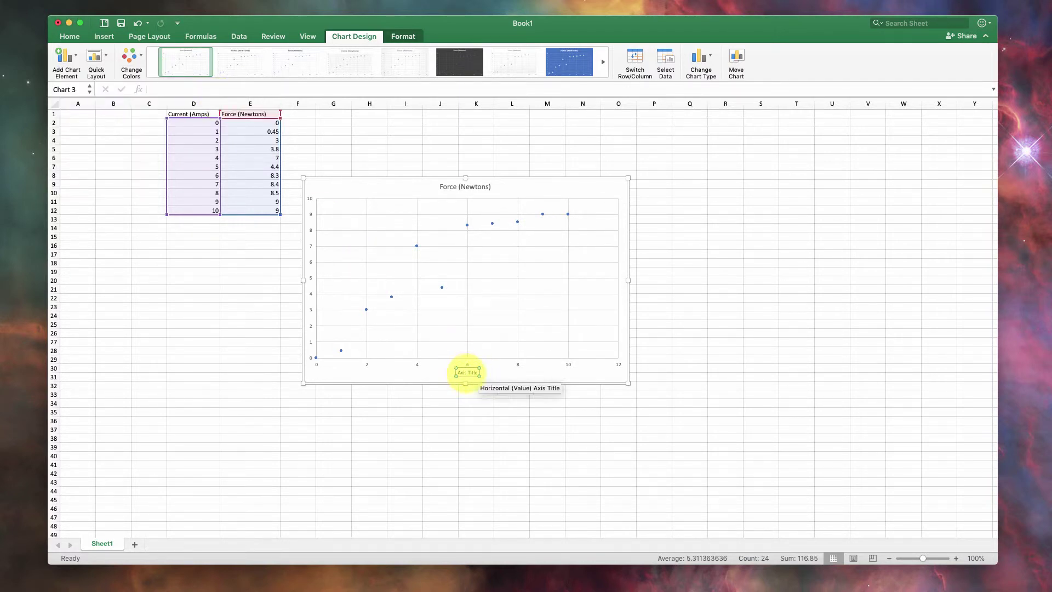
left_click(467, 373)
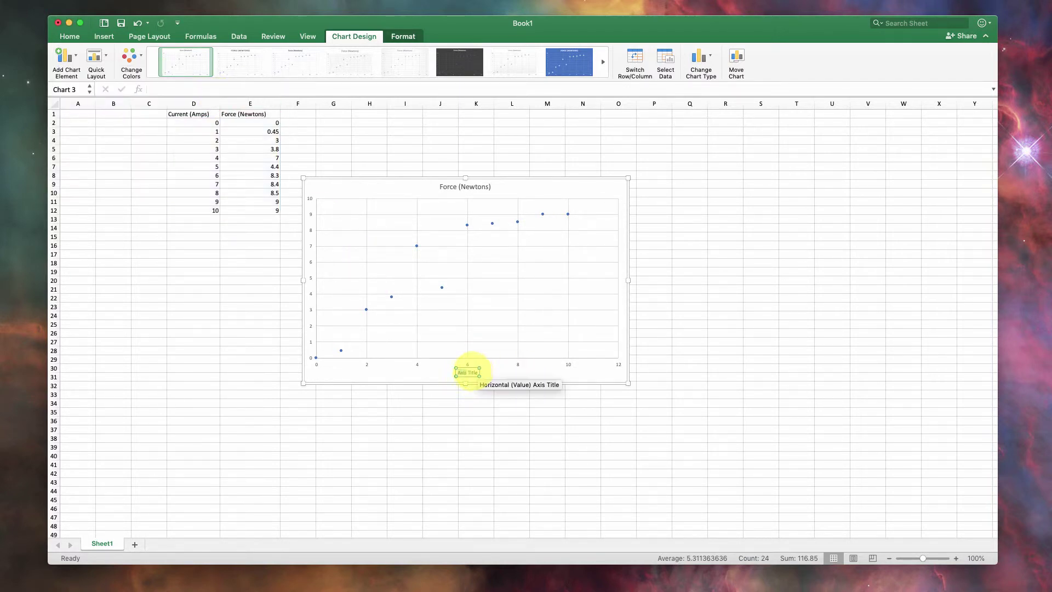
key("BackSpace")
key("BackSpace")
key("BackSpace")
key("BackSpace")
key("BackSpace")
key("Delete")
key("Delete")
key("Delete")
key("Delete")
key("Delete")
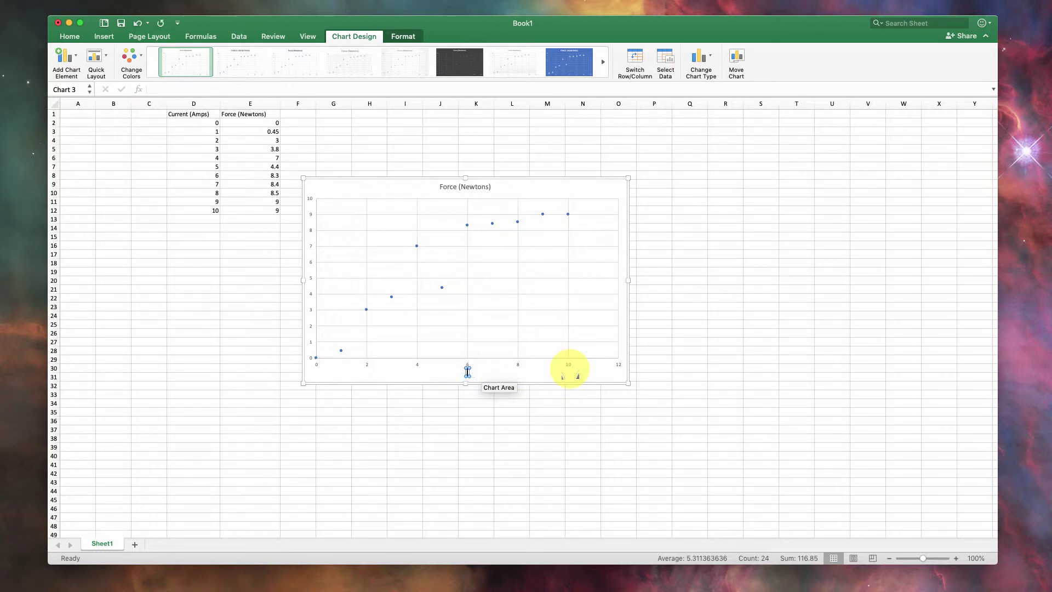
type("Current (Amps)")
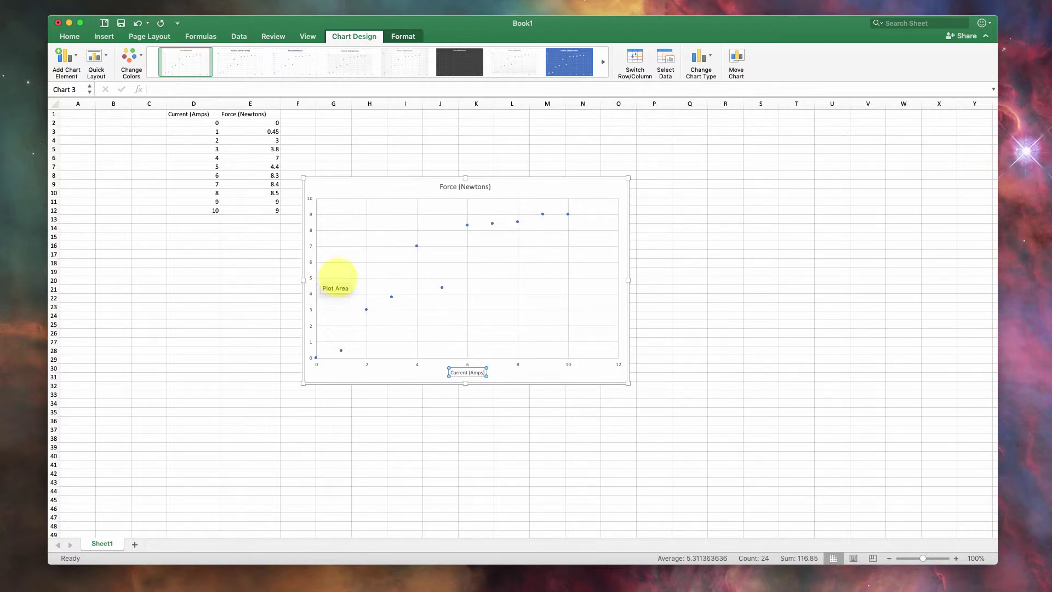
left_click(537, 372)
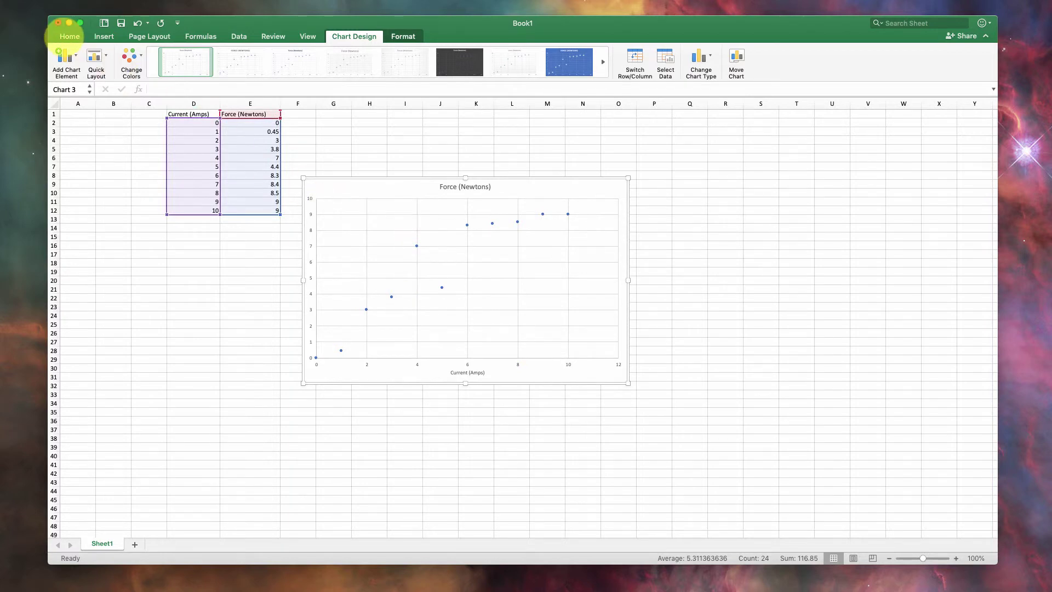
Add a primary vertical axis title reading 'Force (N)'
left_click(63, 55)
mouse_move(101, 90)
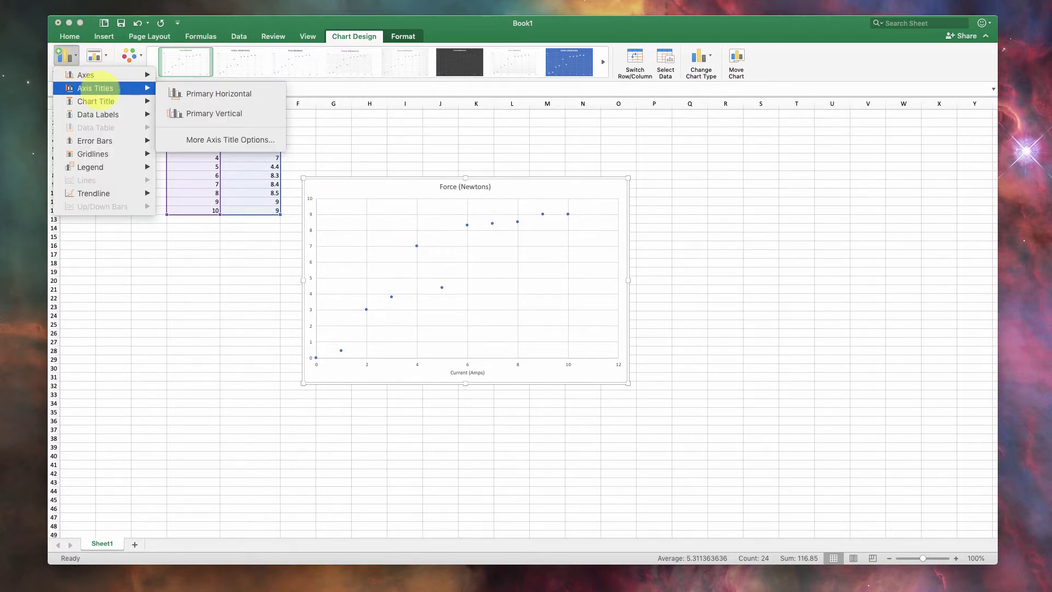
left_click(180, 113)
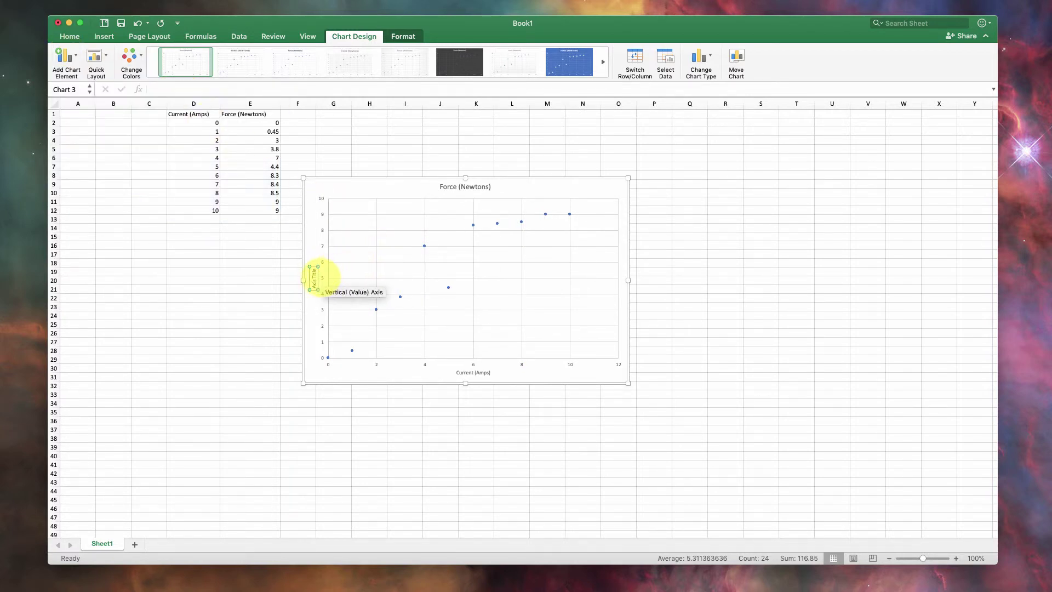
left_click(314, 274)
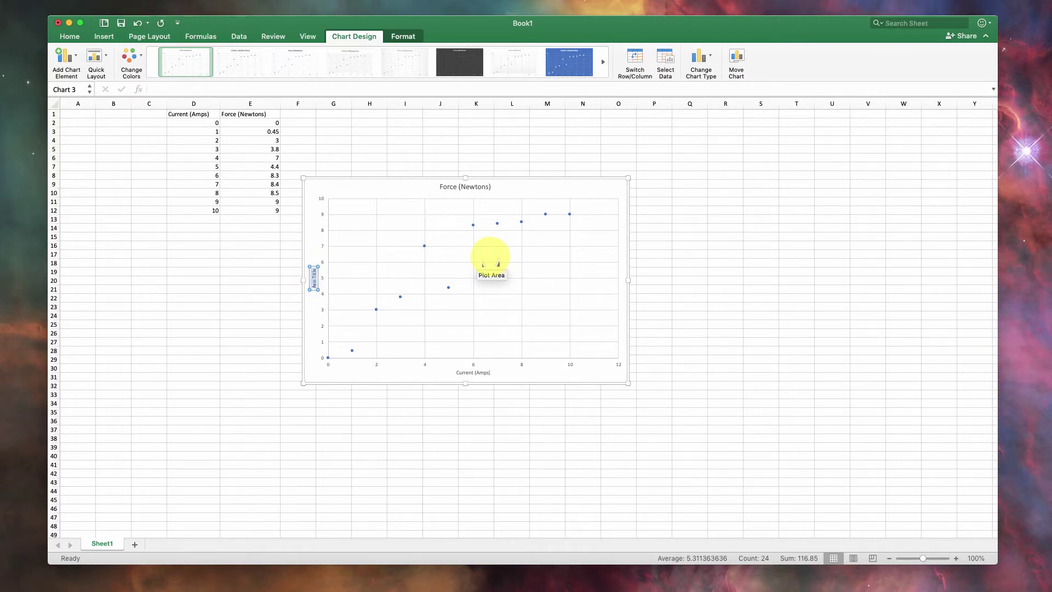
type("Force (N)")
left_click(340, 193)
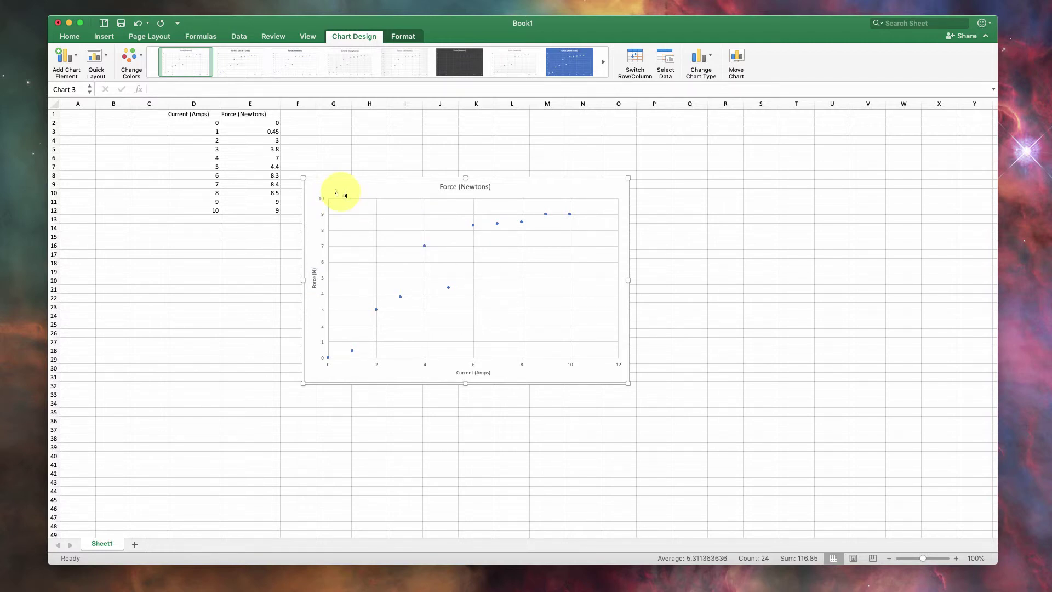
Replace the chart title 'Force (Newtons)' with 'Title as you see fit.'
left_click(446, 187)
double_click(465, 186)
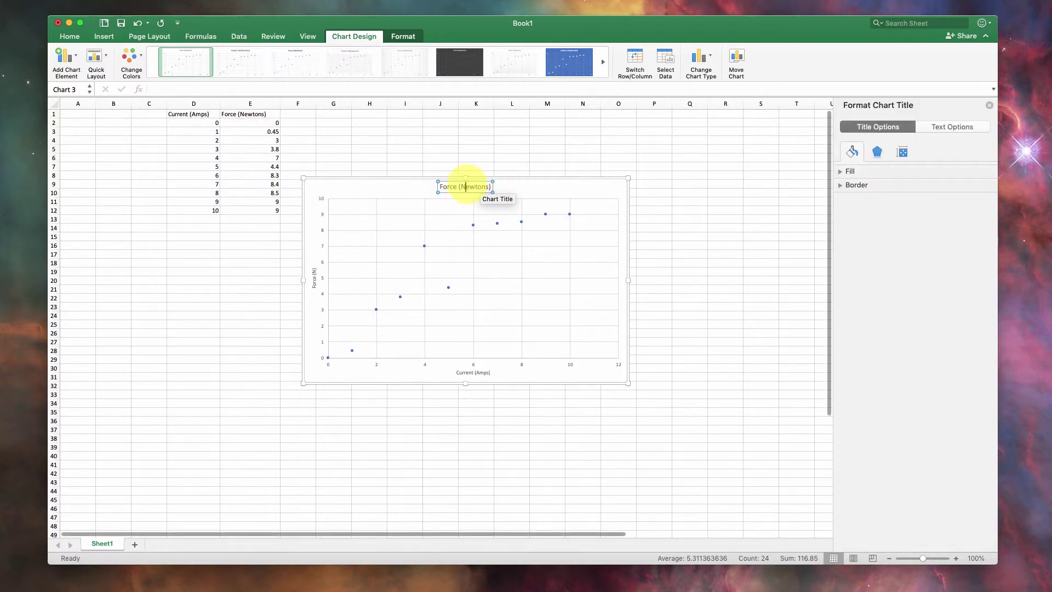
triple_click(466, 186)
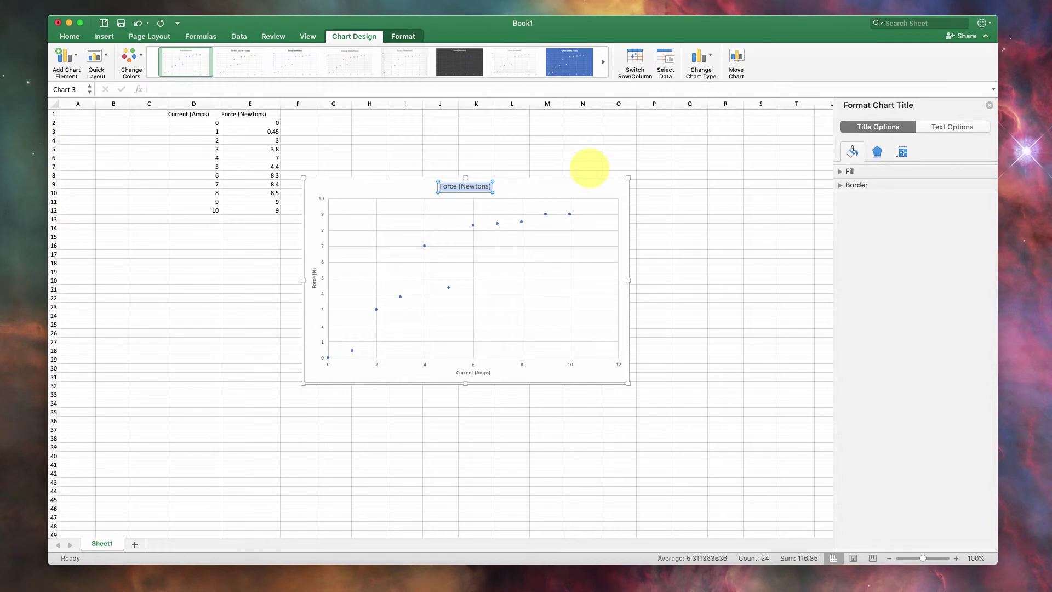
type("Title")
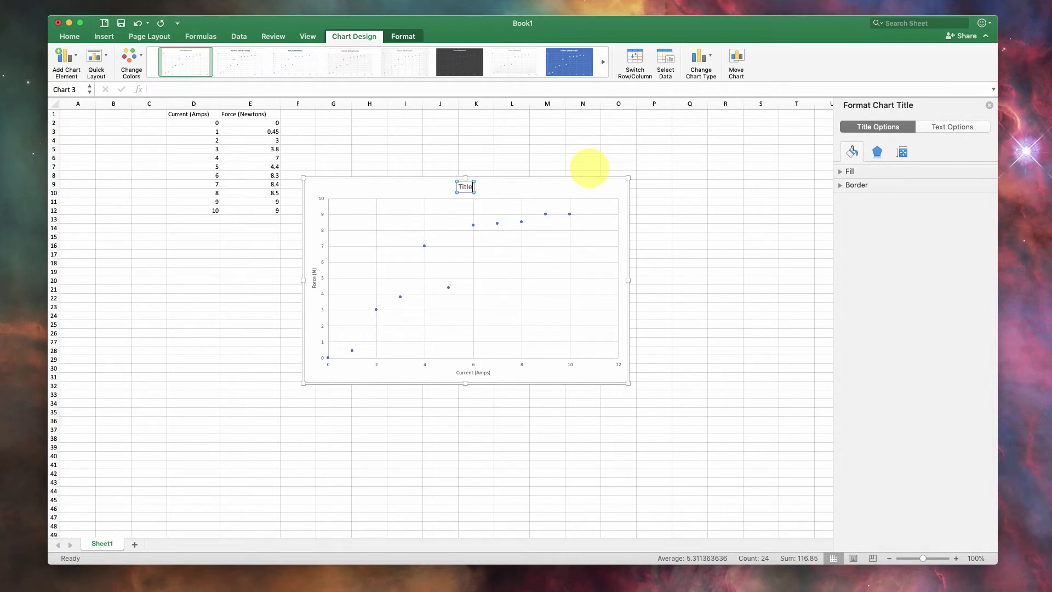
type(" as you see fit.")
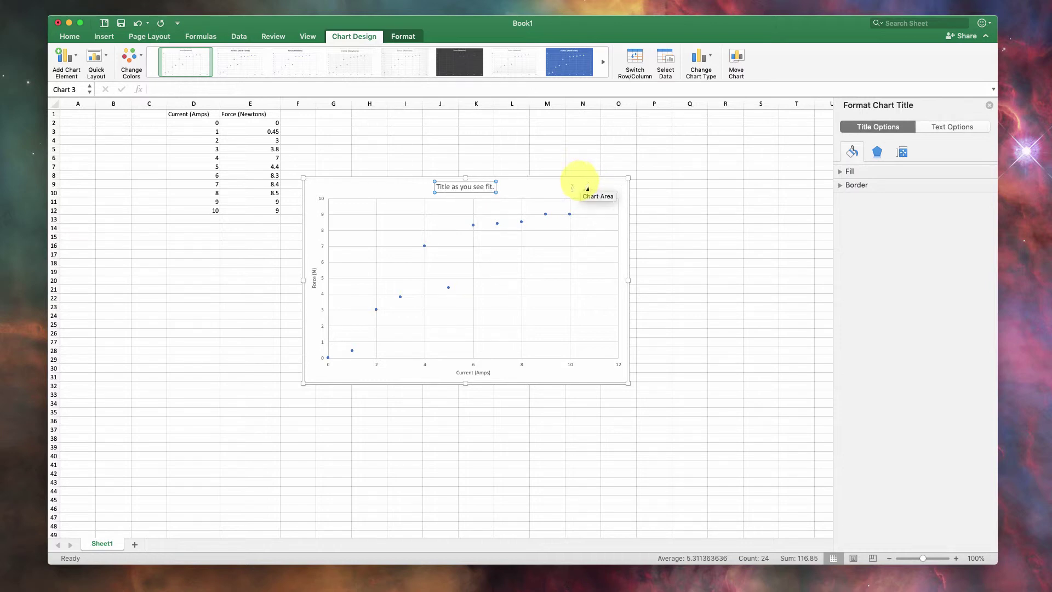
left_click(555, 191)
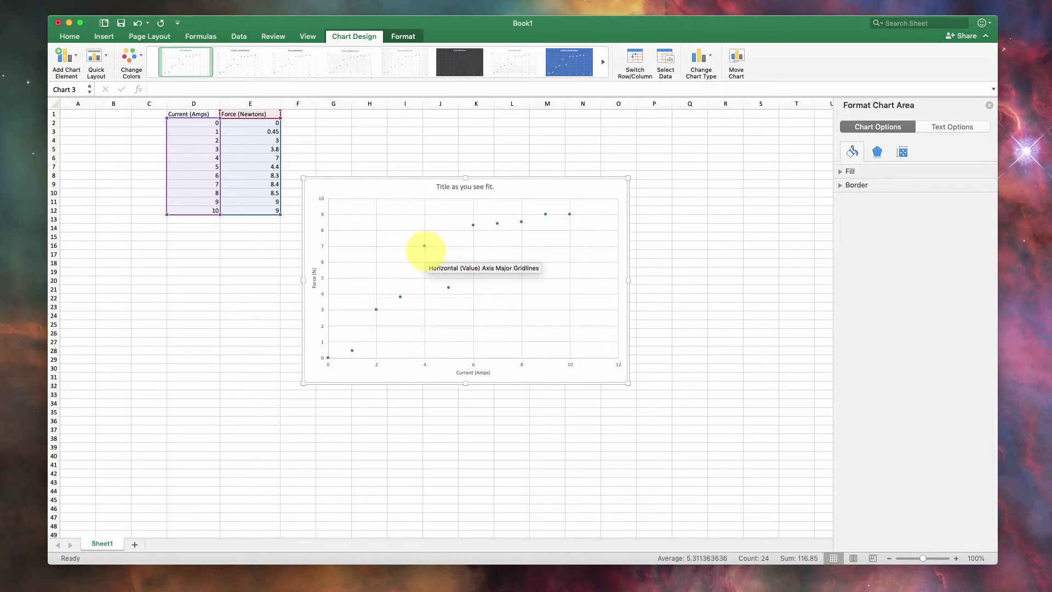
Add a linear trendline to the scatter data series
right_click(424, 246)
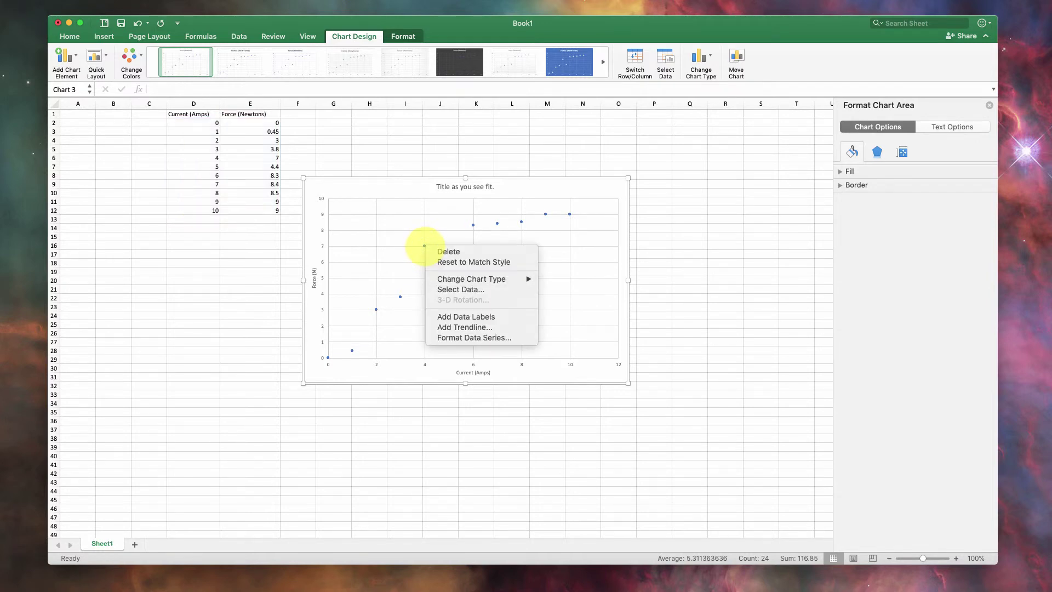
left_click(424, 245)
left_click(424, 246)
right_click(424, 245)
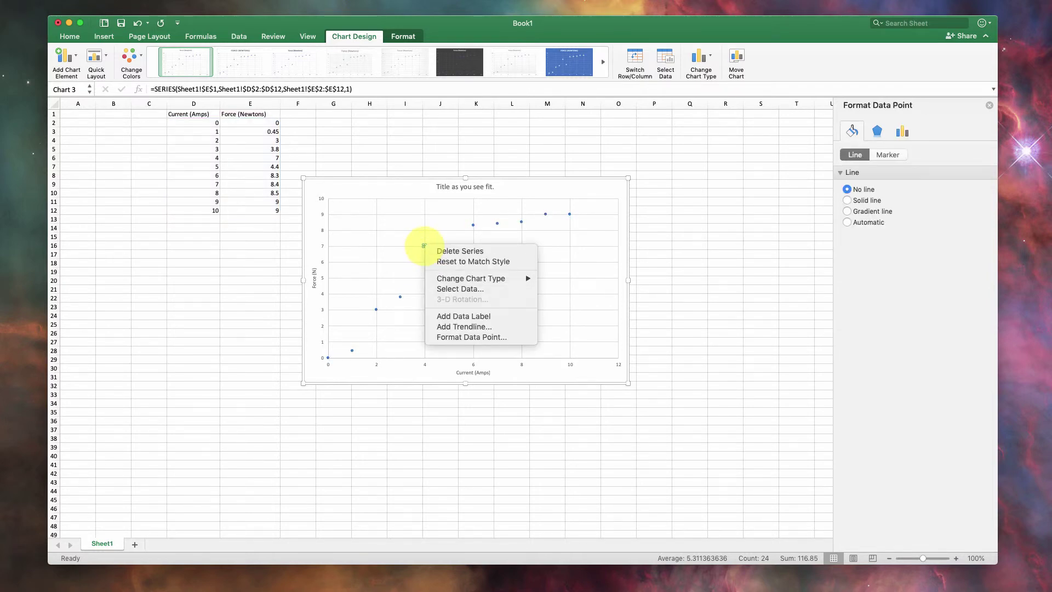
key("Escape")
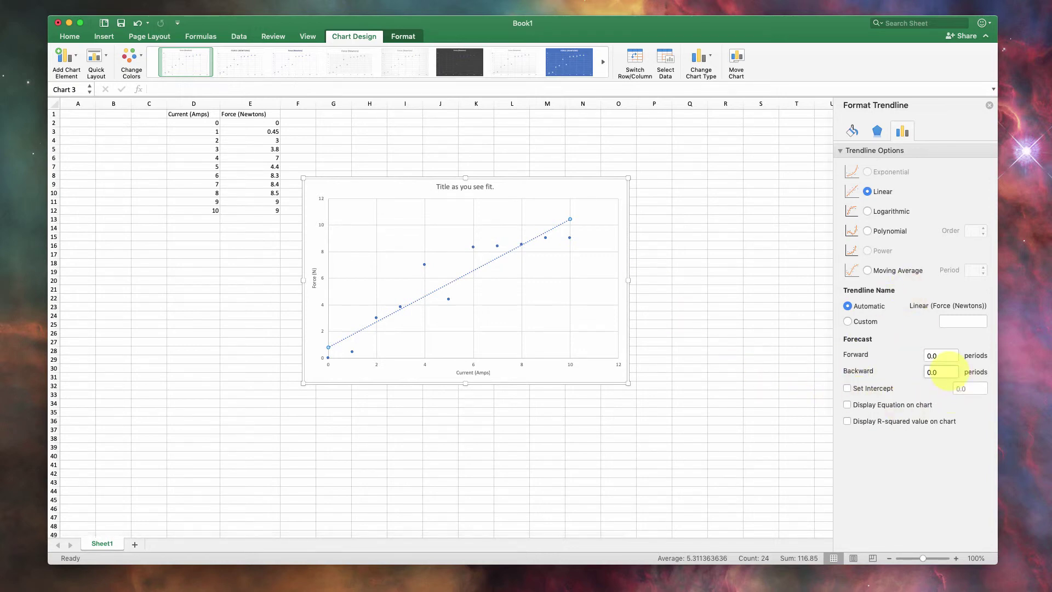
Set the trendline intercept at 0 and display its equation y = 1.0791x on the chart
left_click(847, 388)
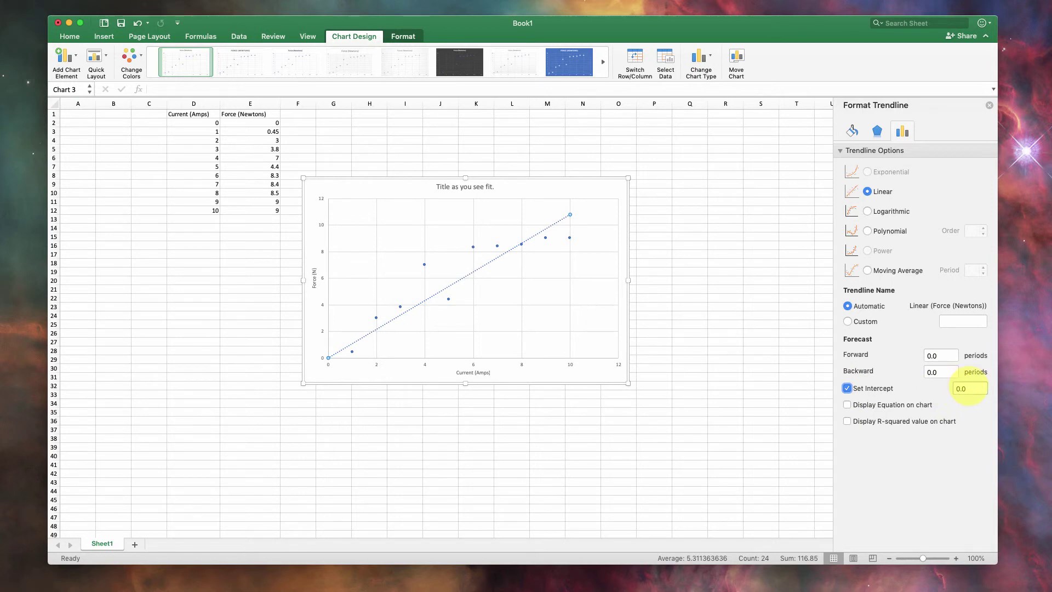
left_click(847, 388)
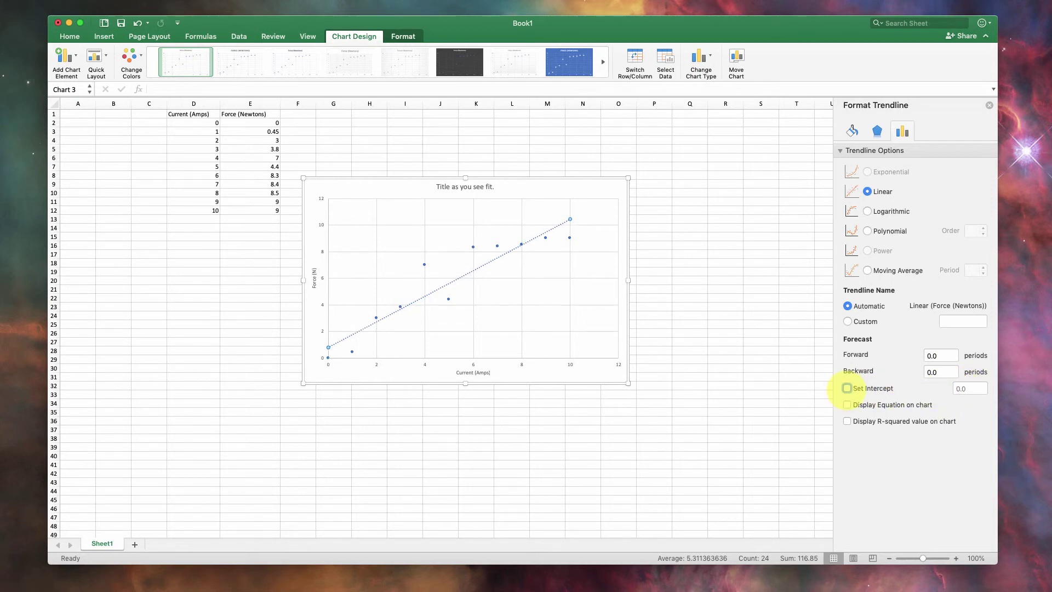
left_click(847, 388)
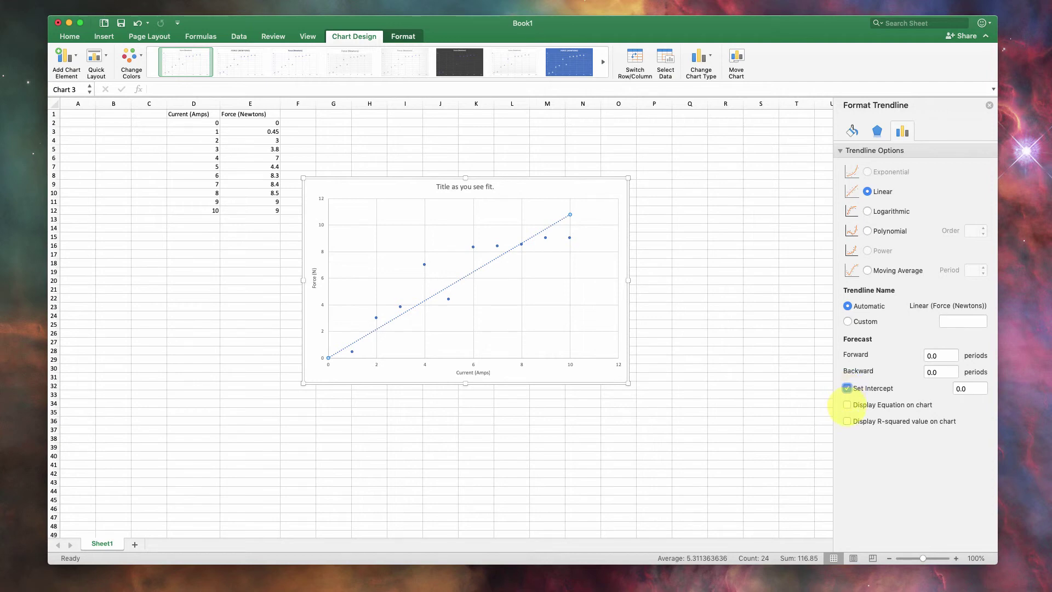
left_click(847, 404)
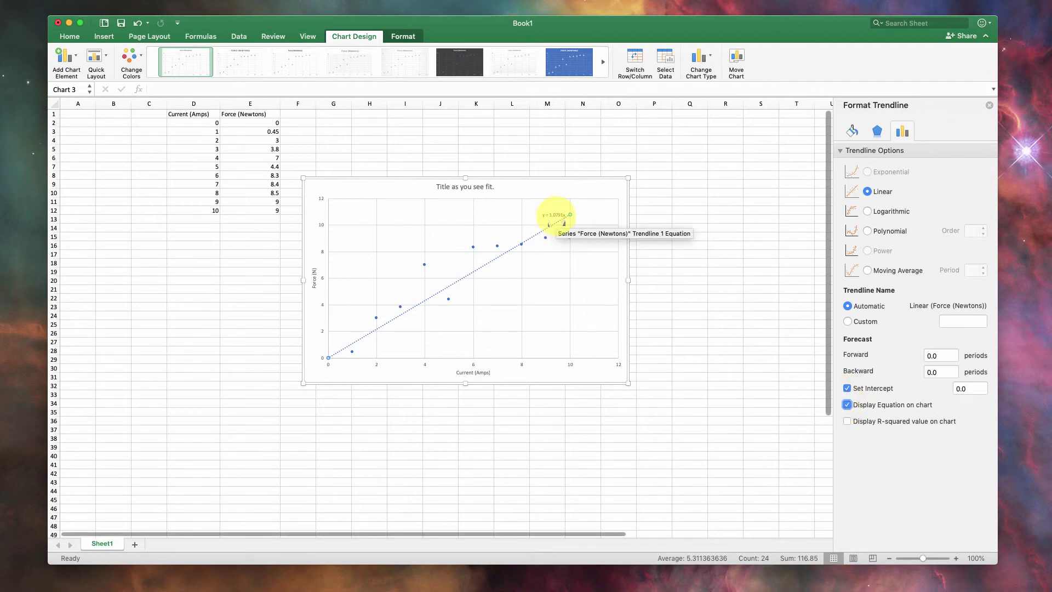